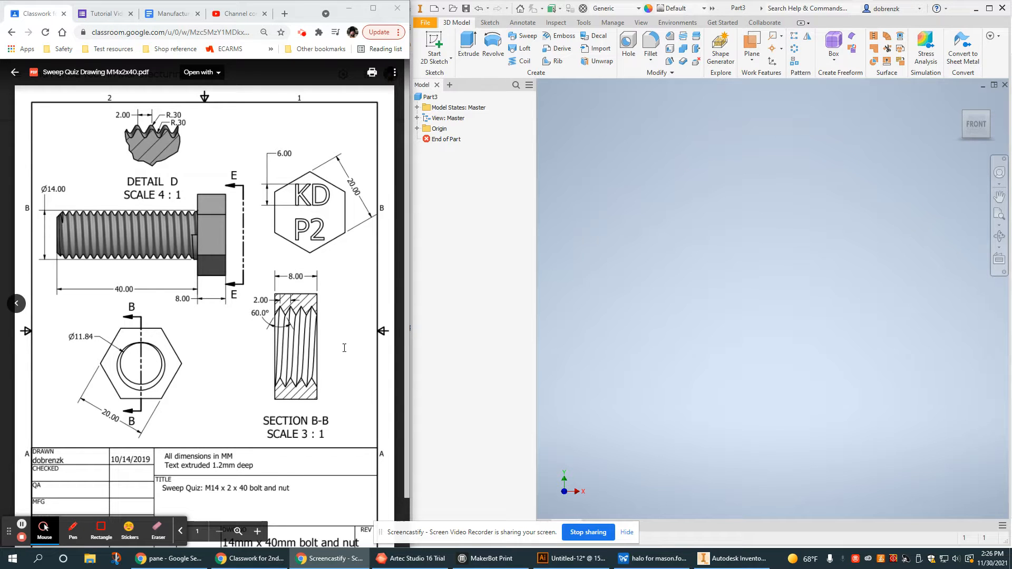
Step: Start a 3D sketch and draw a helical curve about 1.24 in high upward from the origin, defined by Pitch and Height
{"action": "left_click", "coordinate": [442, 60]}
{"action": "left_click", "coordinate": [459, 99]}
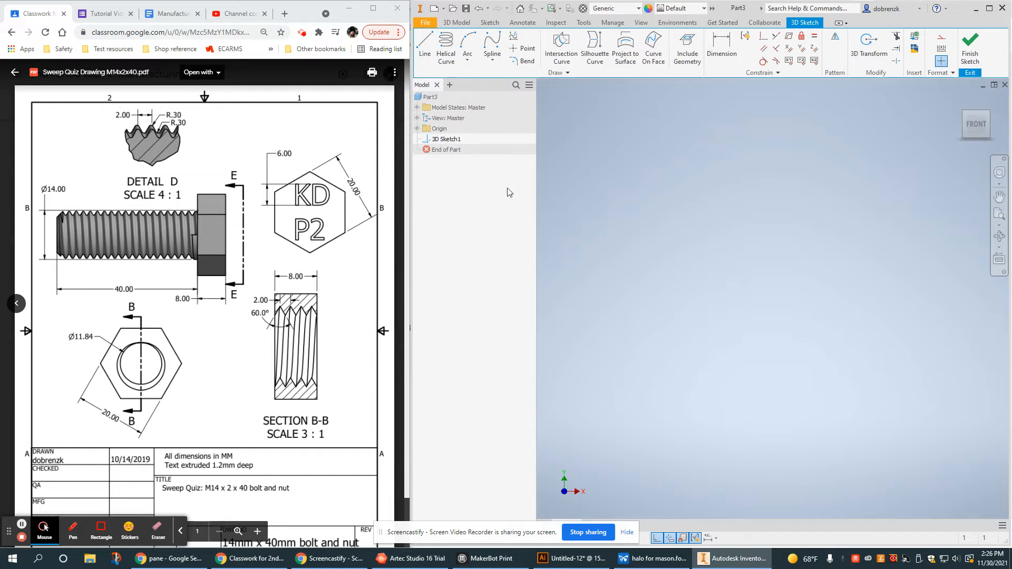
{"action": "left_click", "coordinate": [444, 44]}
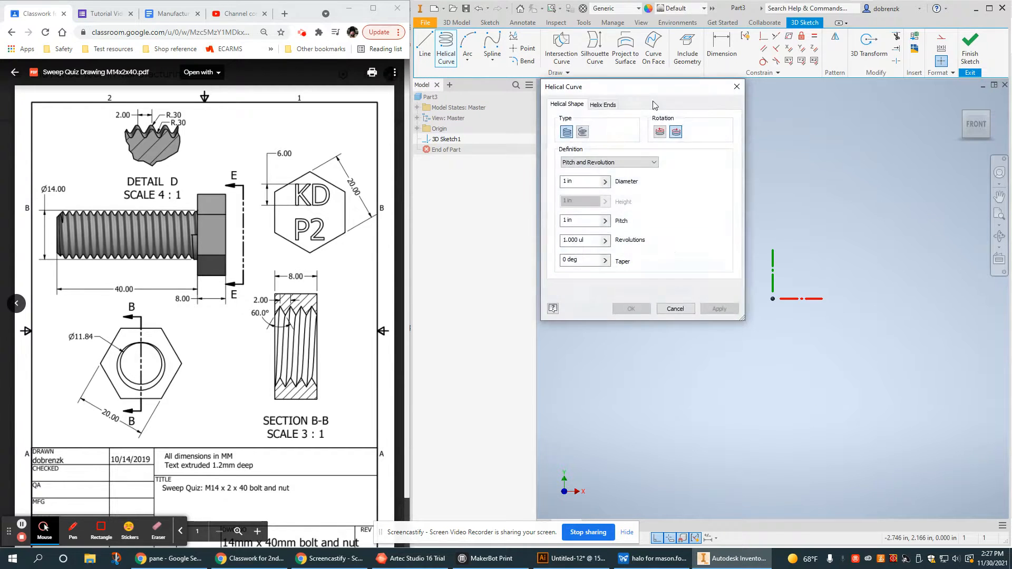
{"action": "left_click", "coordinate": [772, 298]}
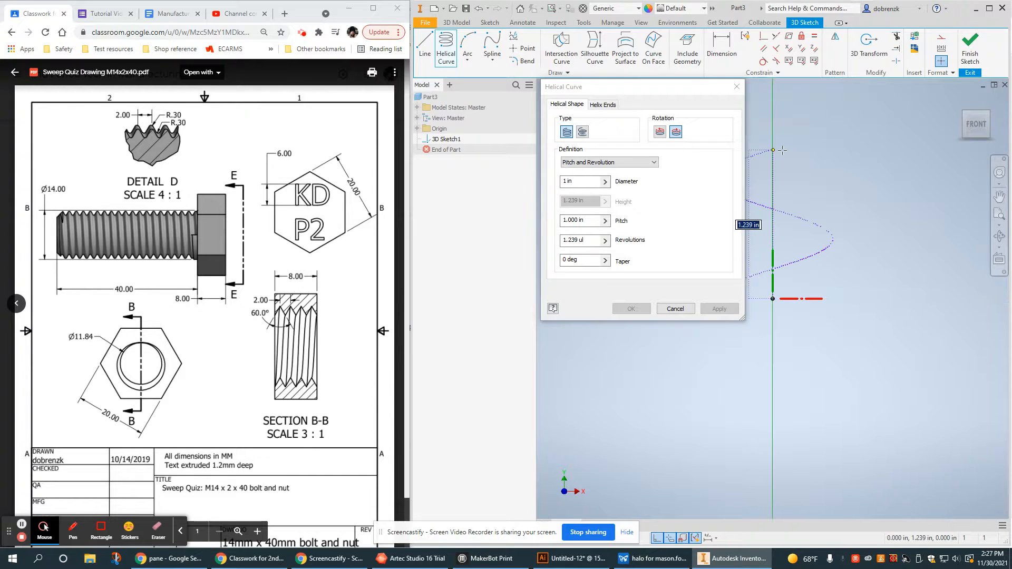
{"action": "left_click", "coordinate": [830, 156]}
{"action": "left_click", "coordinate": [580, 162]}
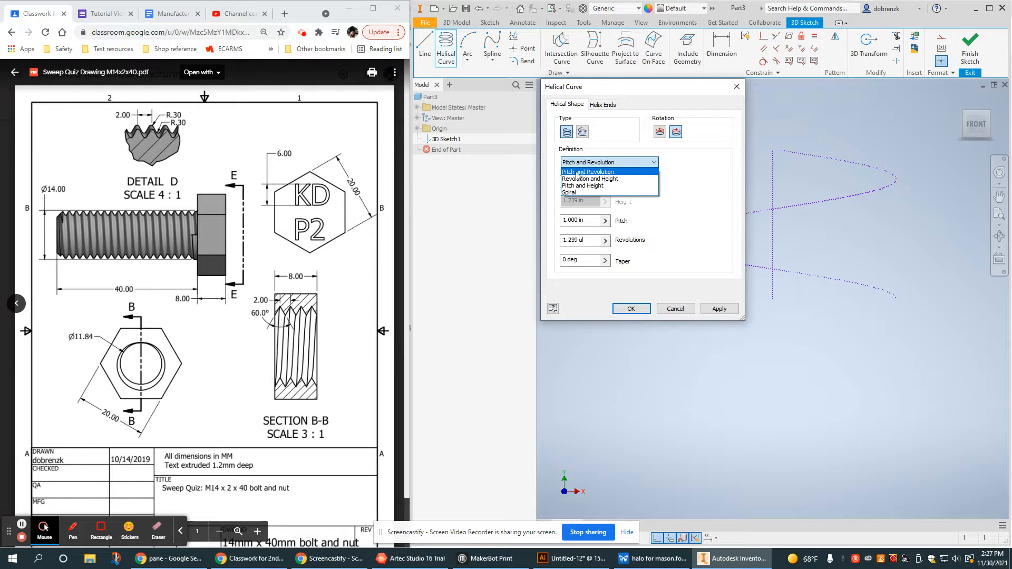
{"action": "left_click", "coordinate": [591, 187]}
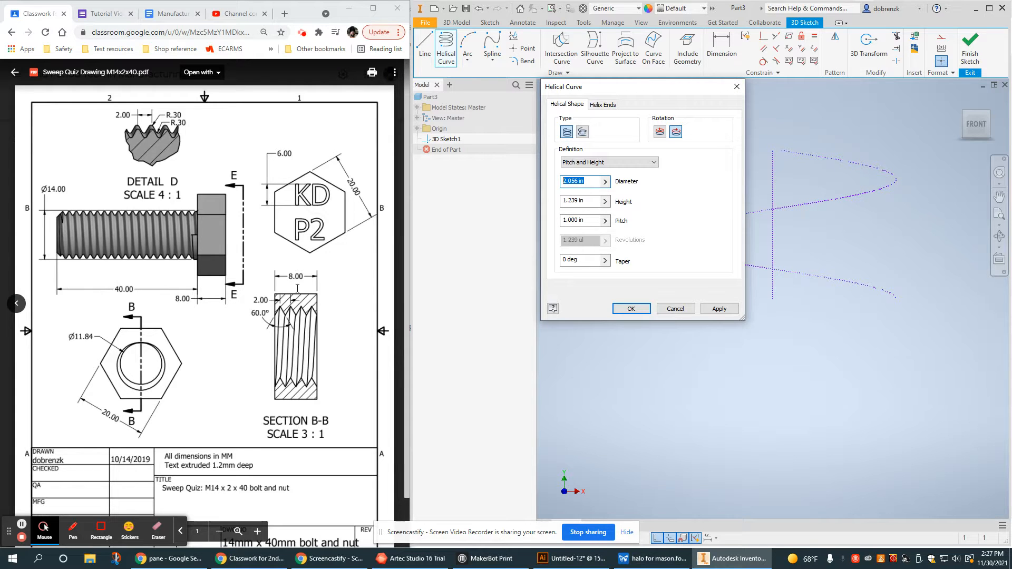
Step: Set the helical curve's diameter to 11.84, height to 12 and pitch to 2, and create it
{"action": "type", "text": "14"}
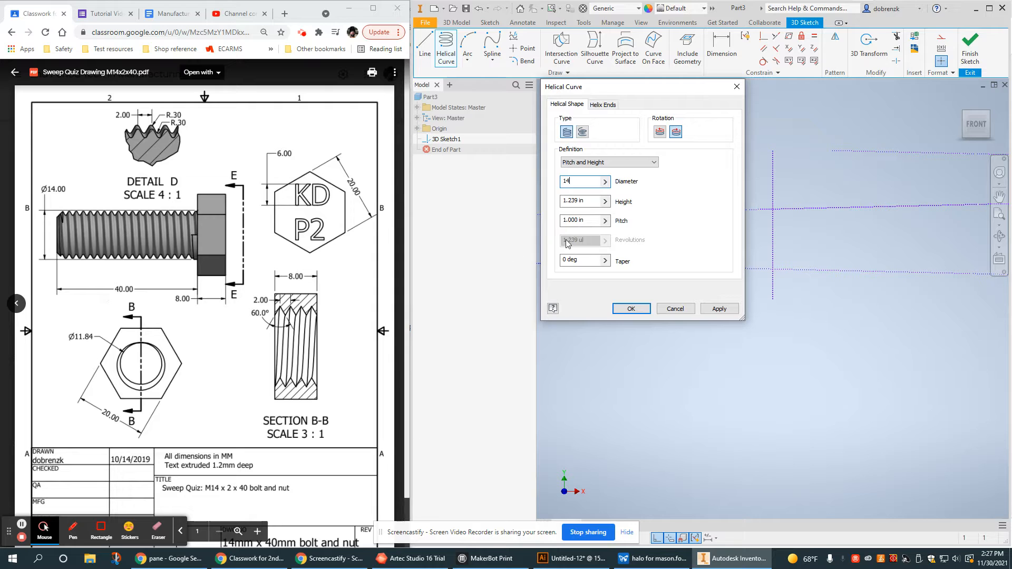
{"action": "key", "text": "BackSpace"}
{"action": "type", "text": "1"}
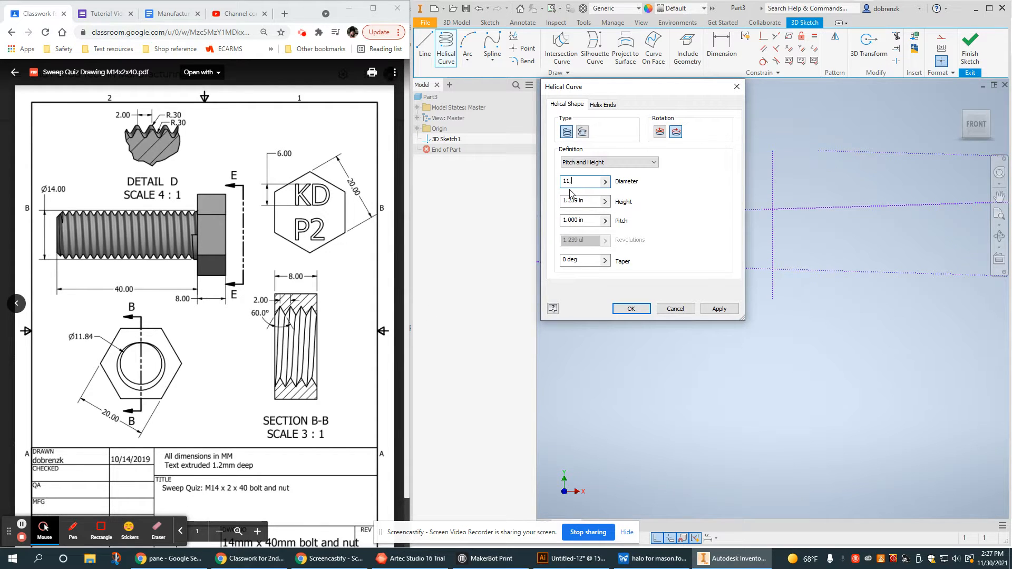
{"action": "type", "text": ".84"}
{"action": "left_click", "coordinate": [566, 206]}
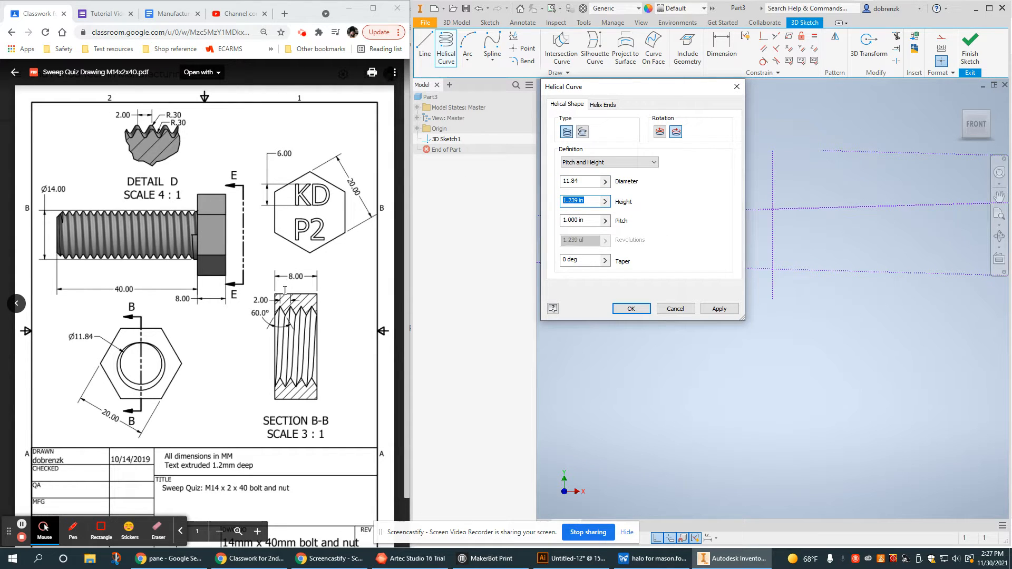
{"action": "double_click", "coordinate": [296, 277]}
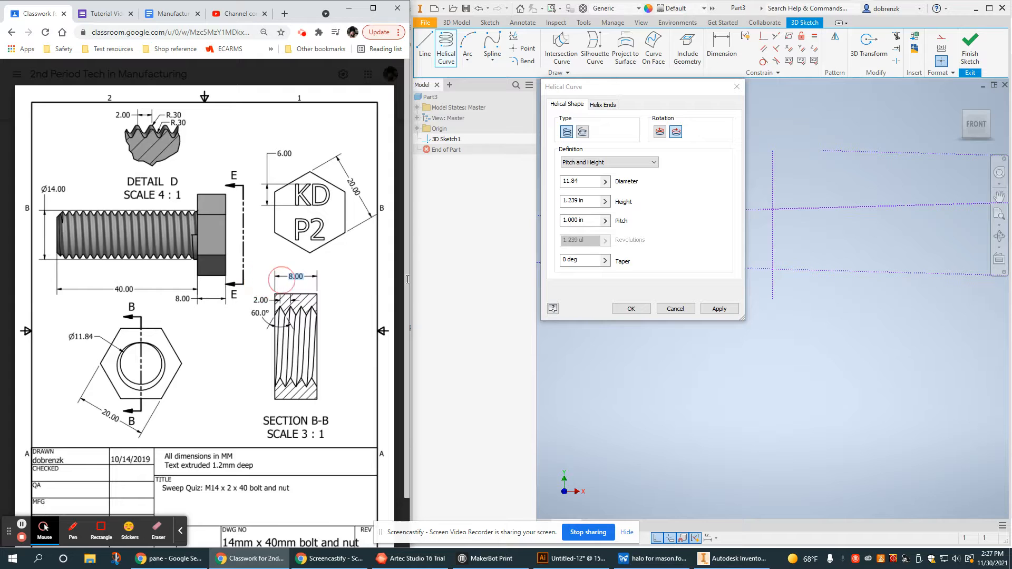
{"action": "left_click", "coordinate": [485, 170]}
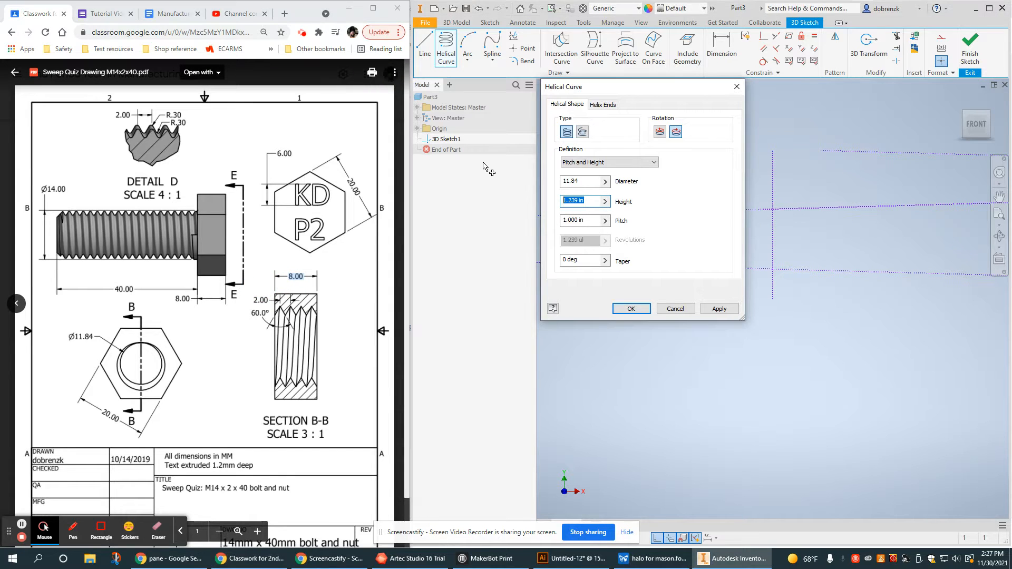
{"action": "type", "text": "12"}
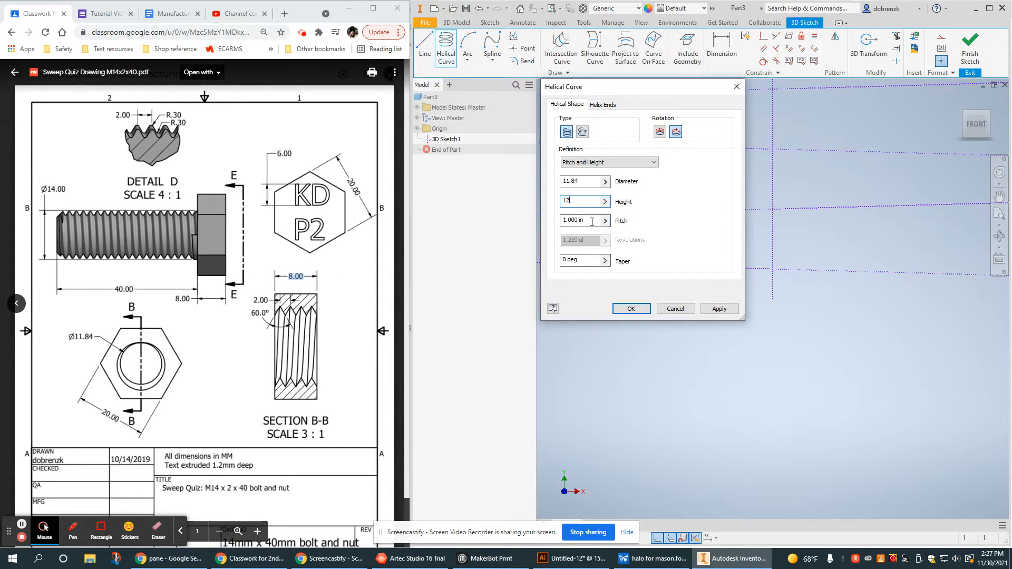
{"action": "left_click_drag", "start_coordinate": [591, 222], "coordinate": [537, 223]}
{"action": "type", "text": "2"}
{"action": "key", "text": "Return"}
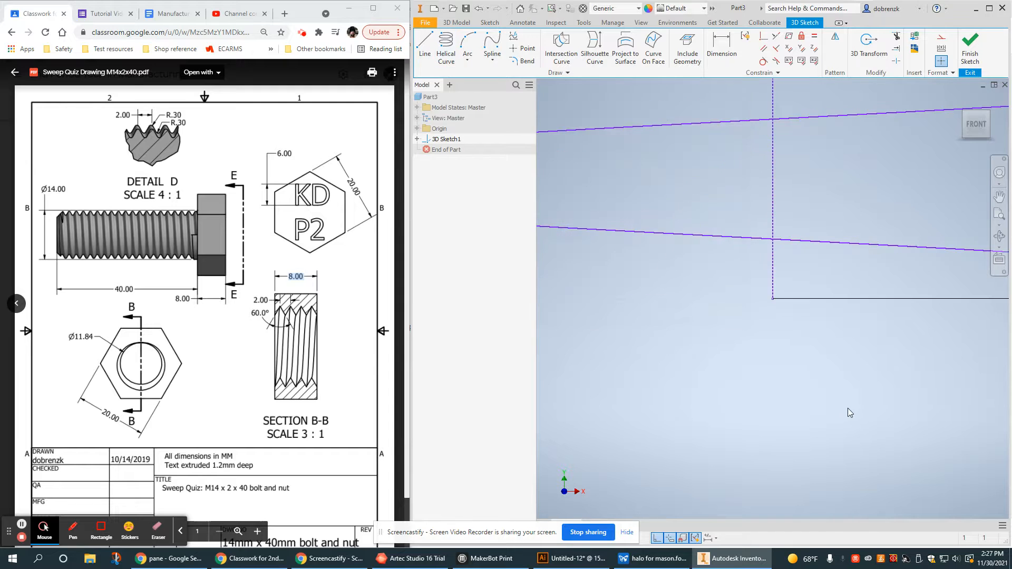
Step: Try to constrain the lower end of the helix axis coincident with the origin's center point
{"action": "scroll", "coordinate": [848, 408], "scroll_direction": "down", "scroll_amount": 10}
{"action": "middle_click_drag", "start_coordinate": [847, 408], "coordinate": [768, 359]}
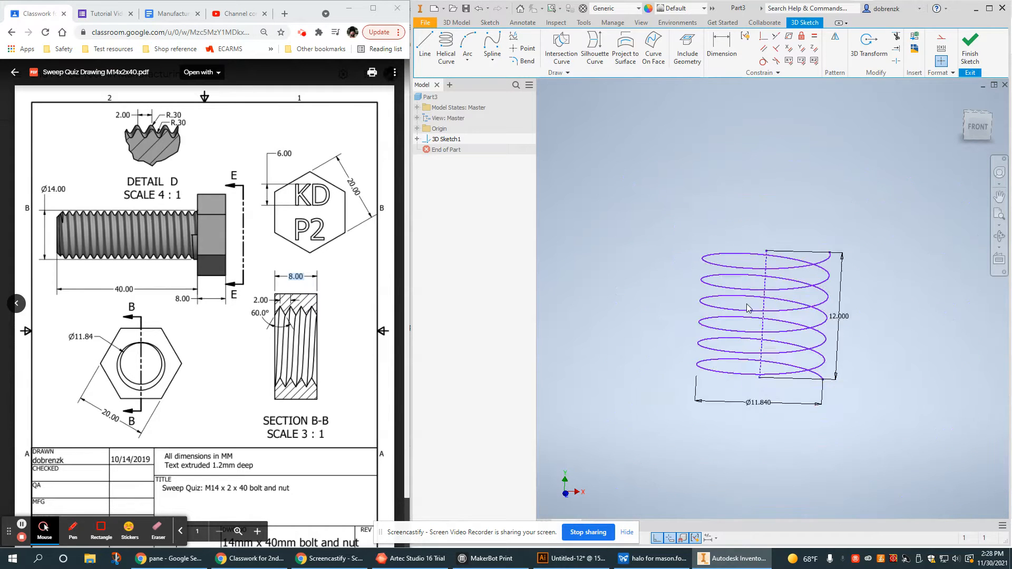
{"action": "middle_click_drag", "start_coordinate": [748, 307], "coordinate": [715, 271]}
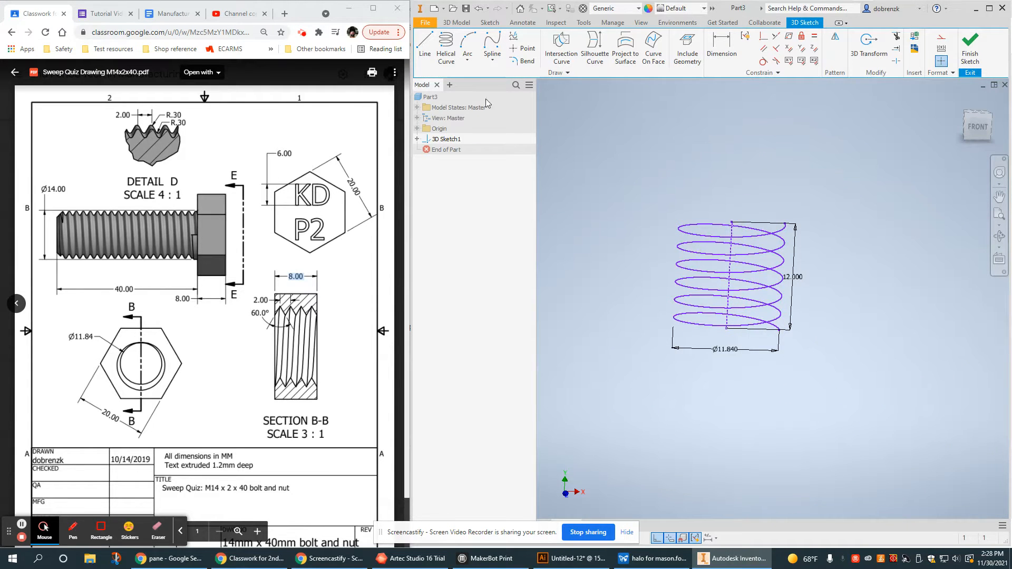
{"action": "left_click", "coordinate": [416, 129]}
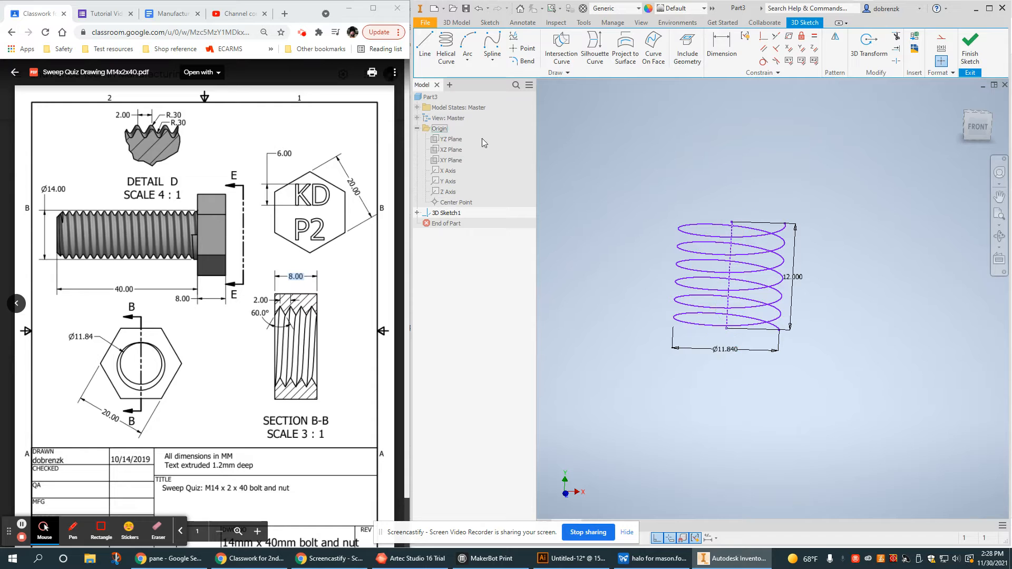
{"action": "left_click", "coordinate": [763, 36]}
{"action": "left_click", "coordinate": [729, 330]}
{"action": "left_click", "coordinate": [456, 202]}
{"action": "left_click", "coordinate": [734, 301]}
{"action": "right_click", "coordinate": [600, 144]}
{"action": "left_click", "coordinate": [637, 144]}
Step: Constrain the helix's dashed center axis collinear with the origin's X axis
{"action": "left_click", "coordinate": [762, 35]}
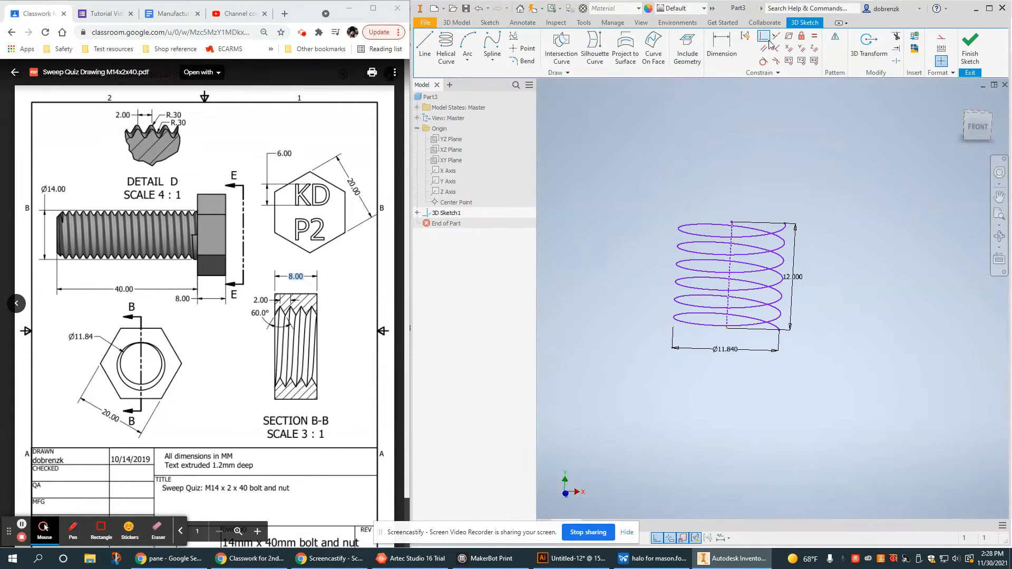
{"action": "left_click", "coordinate": [776, 36]}
{"action": "left_click", "coordinate": [731, 236]}
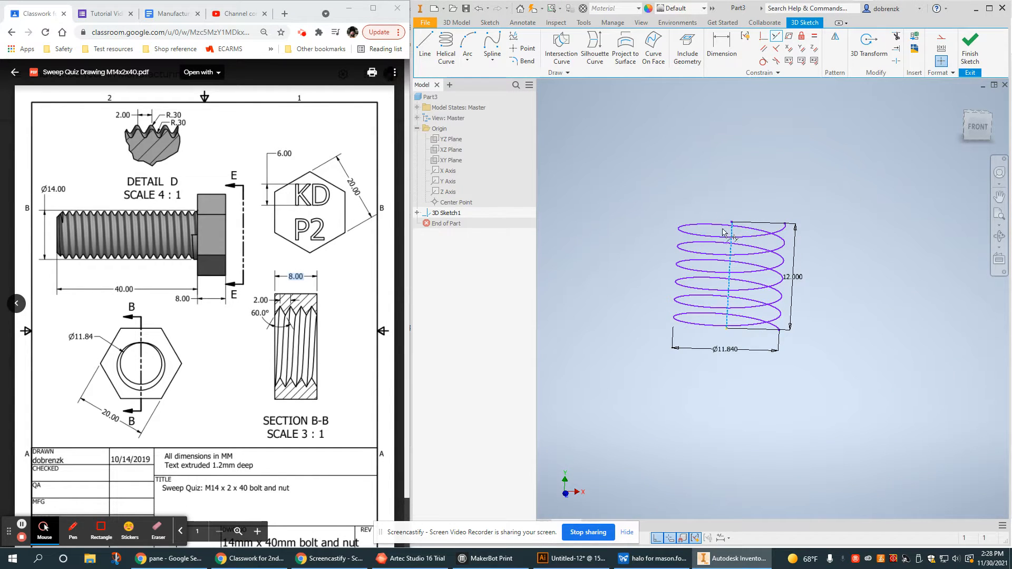
{"action": "left_click", "coordinate": [446, 172]}
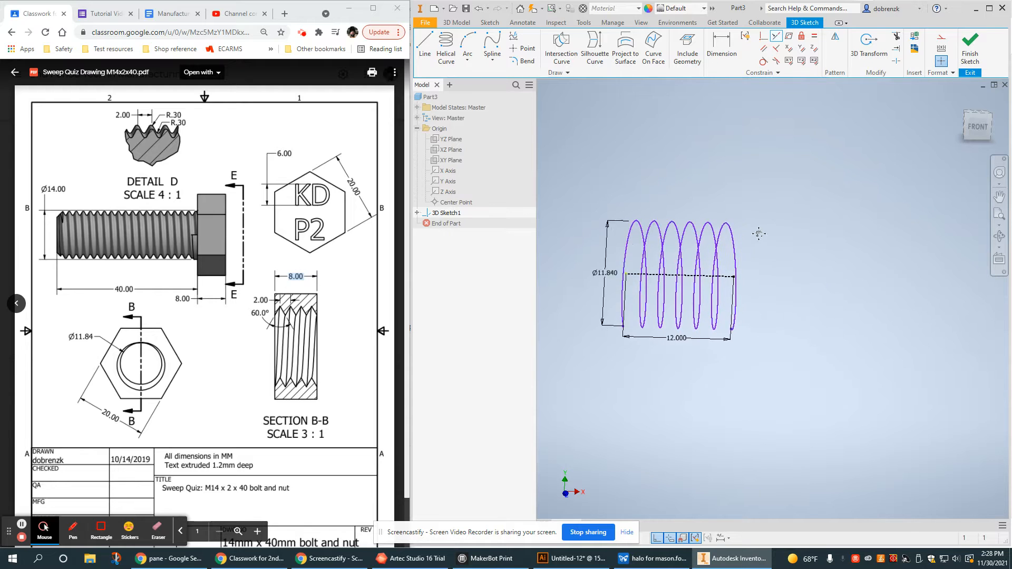
Step: Constrain the helix's end point coincident with the XY plane and finish the 3D sketch
{"action": "scroll", "coordinate": [743, 267], "scroll_direction": "up", "scroll_amount": 3}
{"action": "mouse_move", "coordinate": [744, 267]}
{"action": "middle_mouse_down", "text": "shift"}
{"action": "mouse_move", "coordinate": [773, 265]}
{"action": "mouse_move", "coordinate": [757, 264]}
{"action": "middle_mouse_up", "text": "shift"}
{"action": "left_click", "coordinate": [762, 36]}
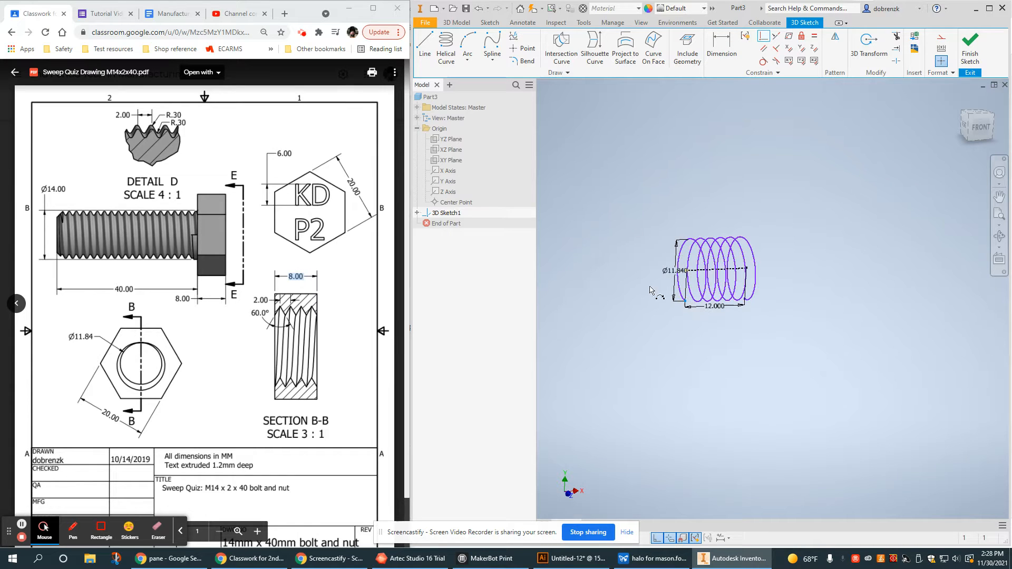
{"action": "left_click", "coordinate": [447, 160]}
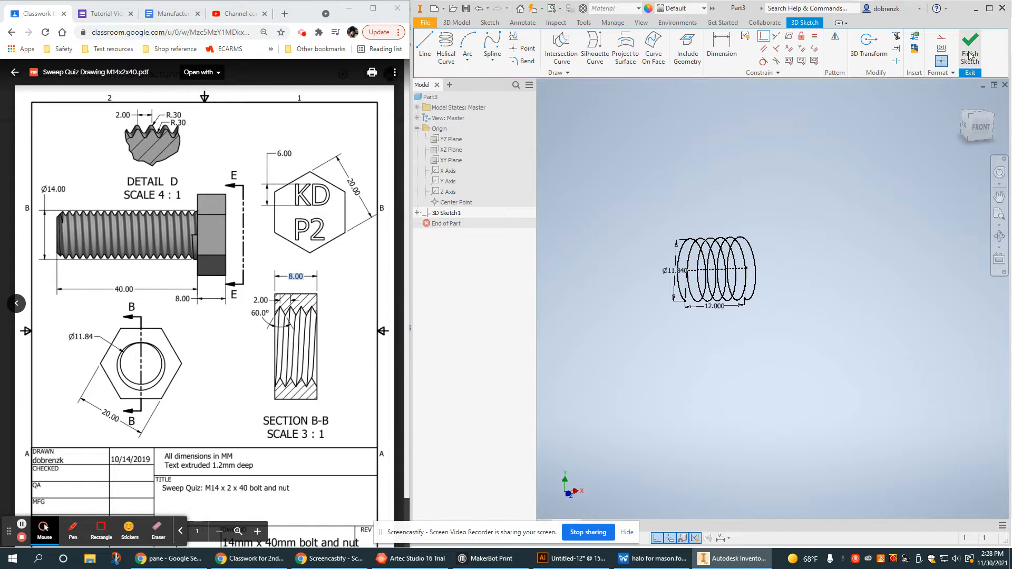
{"action": "left_click", "coordinate": [972, 36]}
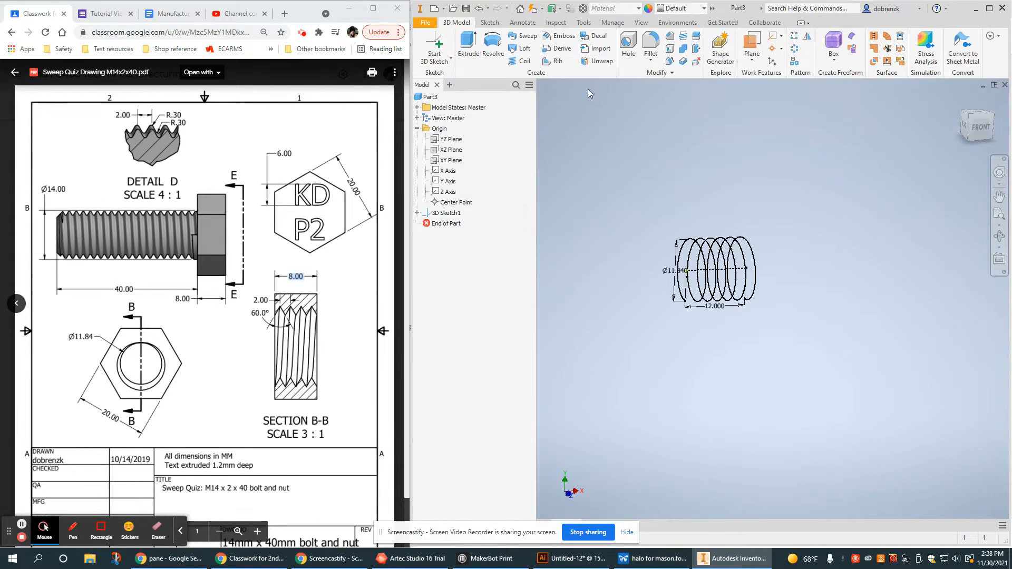
{"action": "left_click", "coordinate": [450, 59]}
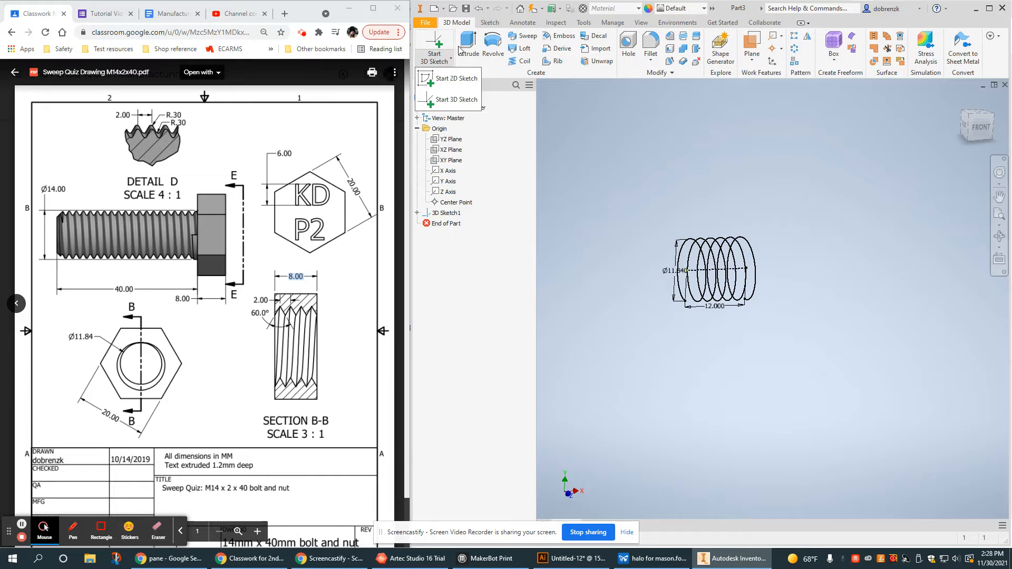
{"action": "left_click", "coordinate": [456, 78]}
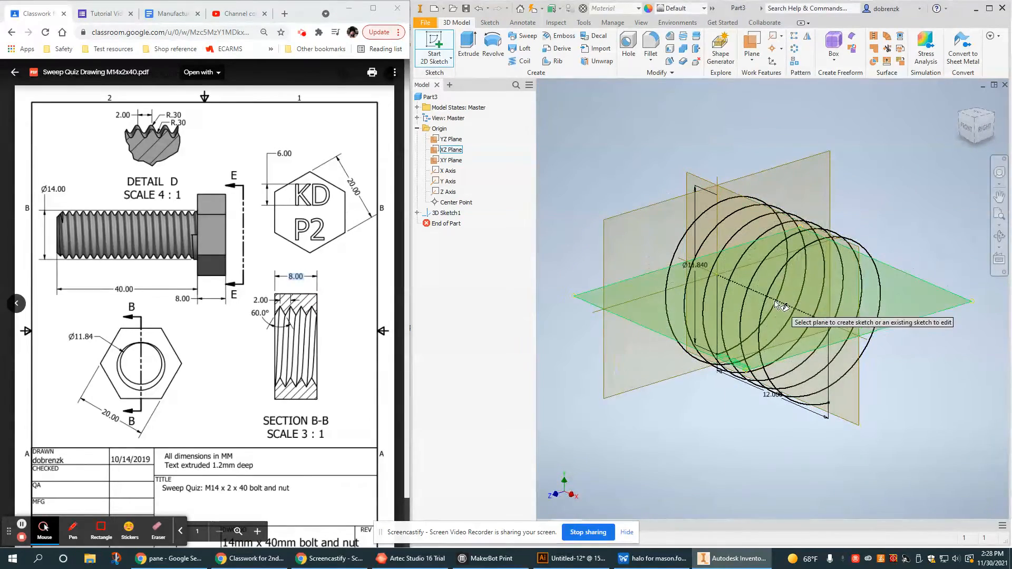
{"action": "middle_click_drag", "start_coordinate": [778, 310], "coordinate": [814, 311], "text": "shift"}
{"action": "mouse_move", "coordinate": [720, 288]}
{"action": "middle_mouse_down", "text": "shift"}
{"action": "mouse_move", "coordinate": [700, 285]}
{"action": "mouse_move", "coordinate": [710, 287]}
{"action": "middle_mouse_up", "text": "shift"}
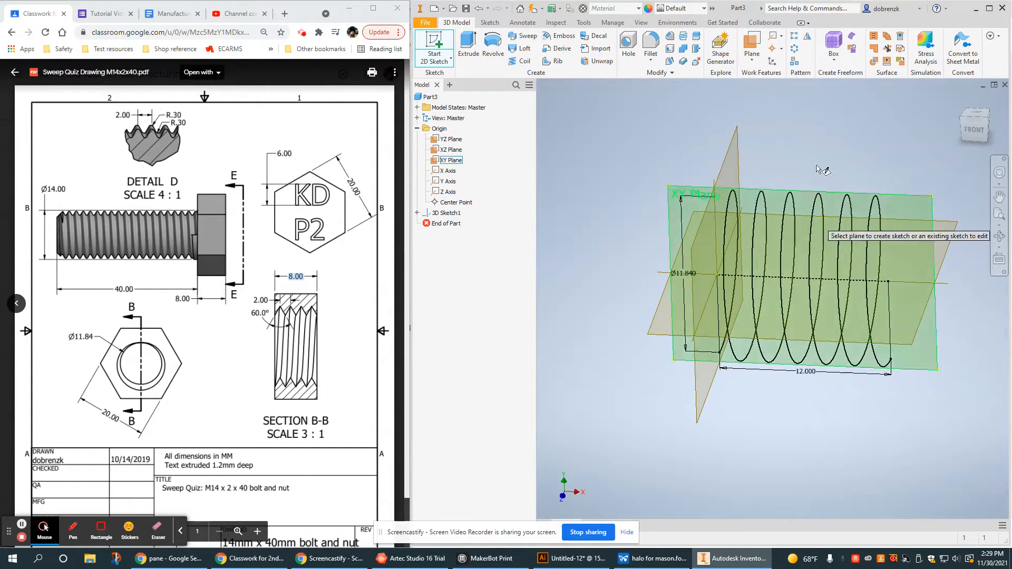
Step: Create a work plane offset 2 mm from the YZ plane and change its offset to 2 in
{"action": "left_click", "coordinate": [752, 61]}
{"action": "left_click", "coordinate": [772, 104]}
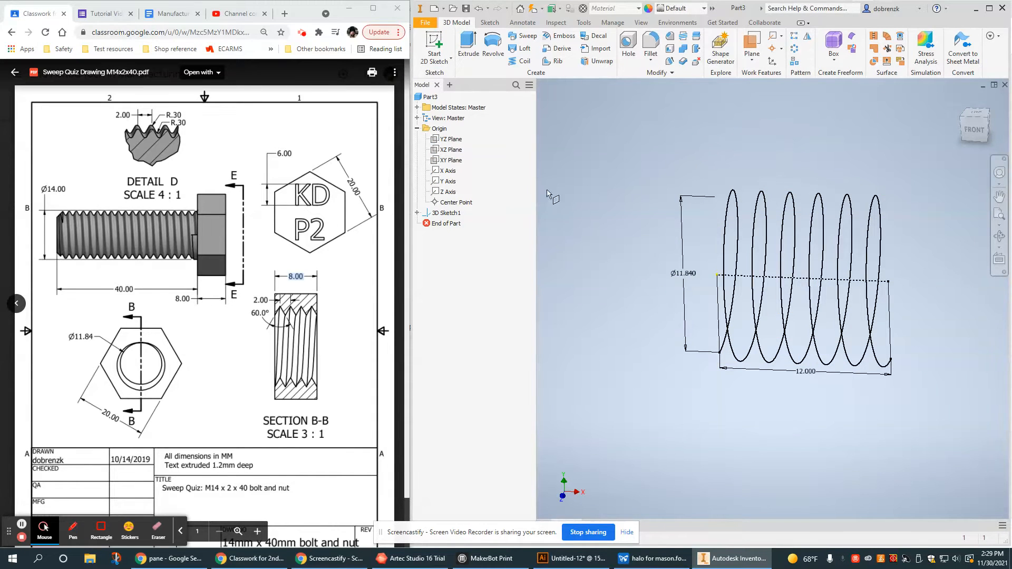
{"action": "left_click", "coordinate": [448, 140]}
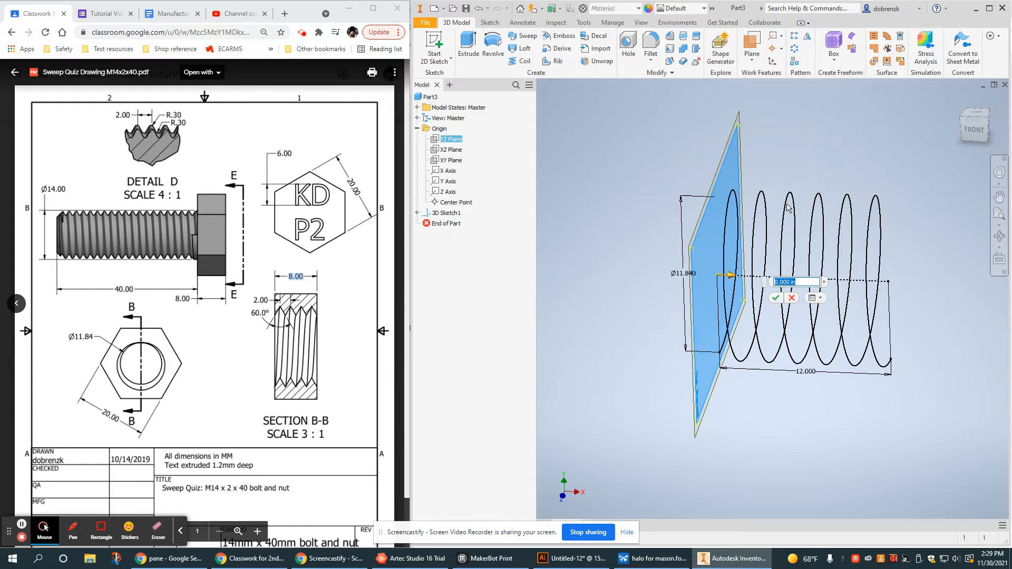
{"action": "type", "text": "2mm"}
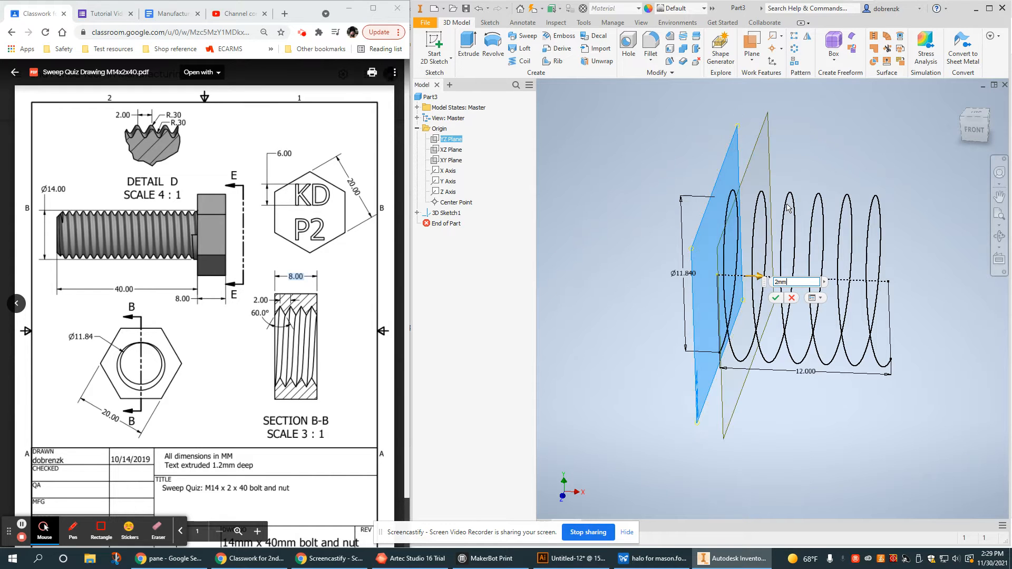
{"action": "key", "text": "Return"}
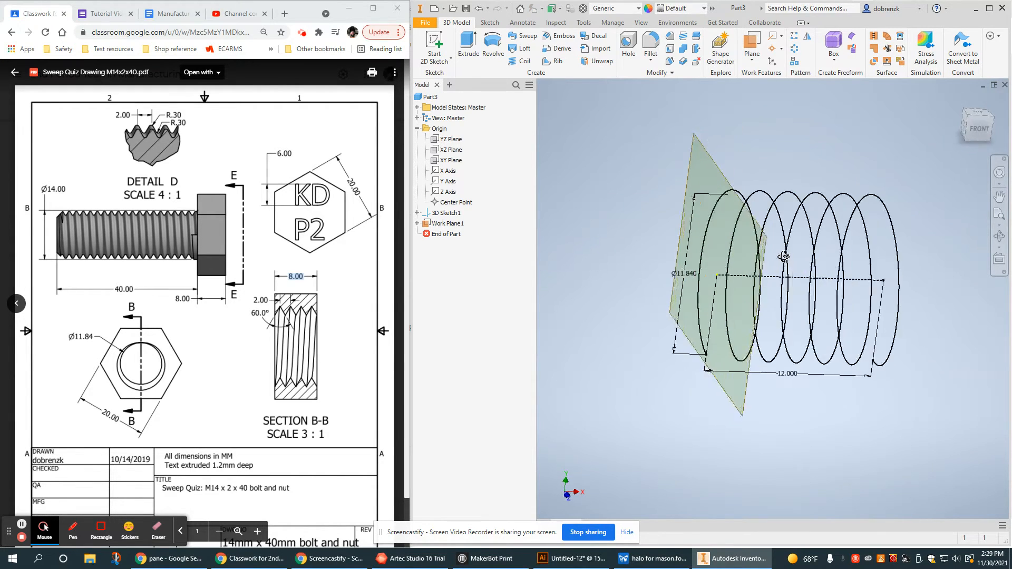
{"action": "double_click", "coordinate": [446, 225]}
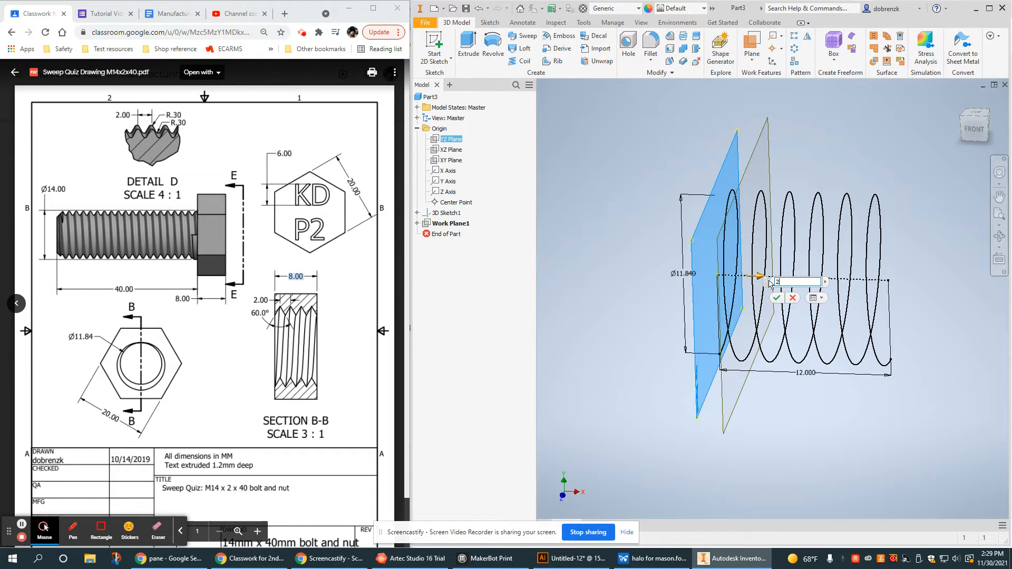
{"action": "left_click", "coordinate": [776, 298]}
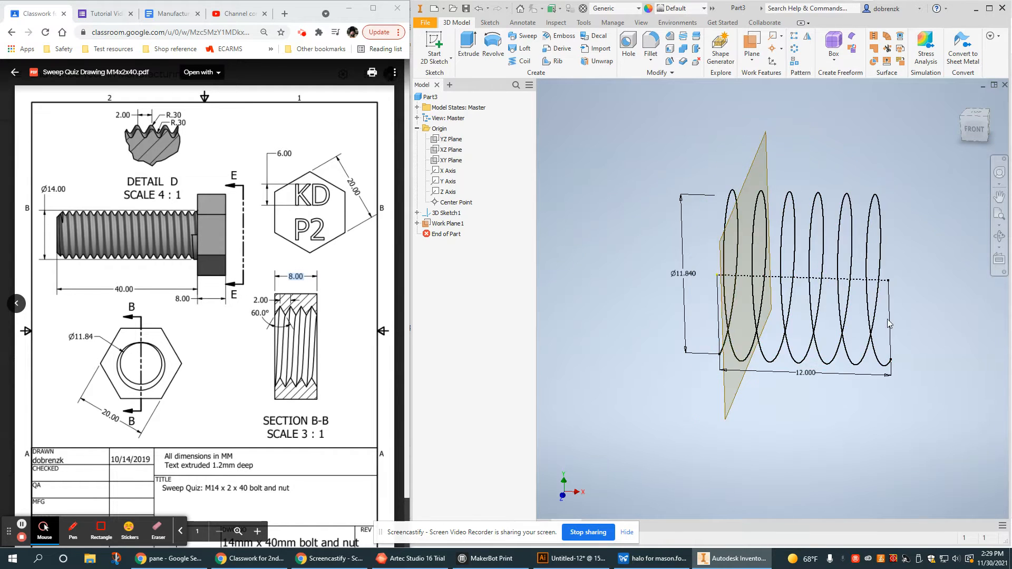
Step: Start a 2D sketch on the offset work plane and draw a six-sided polygon centred on the origin, larger than the helix circle
{"action": "mouse_move", "coordinate": [815, 320]}
{"action": "middle_mouse_down", "text": "shift"}
{"action": "mouse_move", "coordinate": [843, 322]}
{"action": "mouse_move", "coordinate": [824, 322]}
{"action": "middle_mouse_up", "text": "shift"}
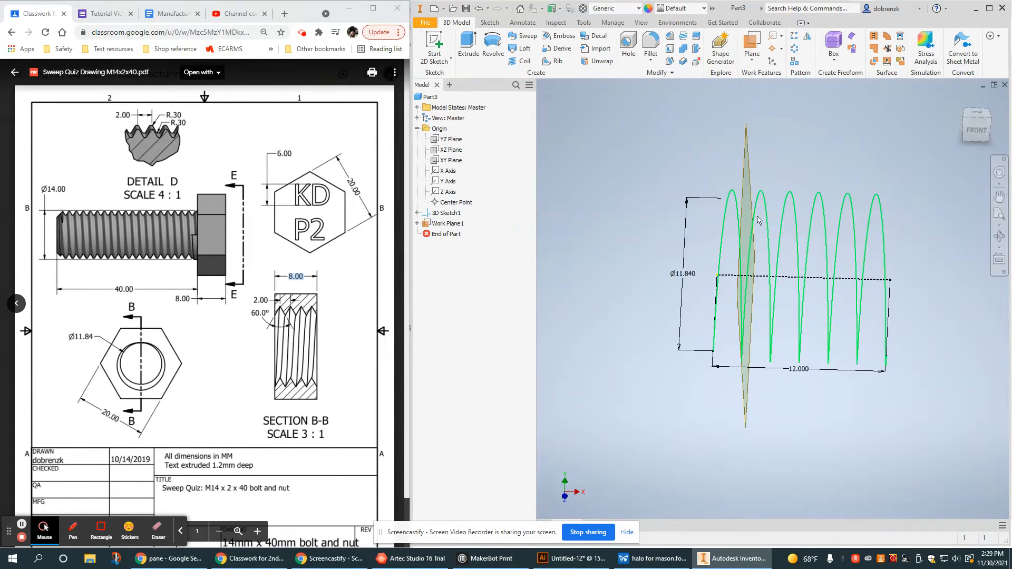
{"action": "middle_click_drag", "start_coordinate": [748, 219], "coordinate": [727, 244], "text": "shift"}
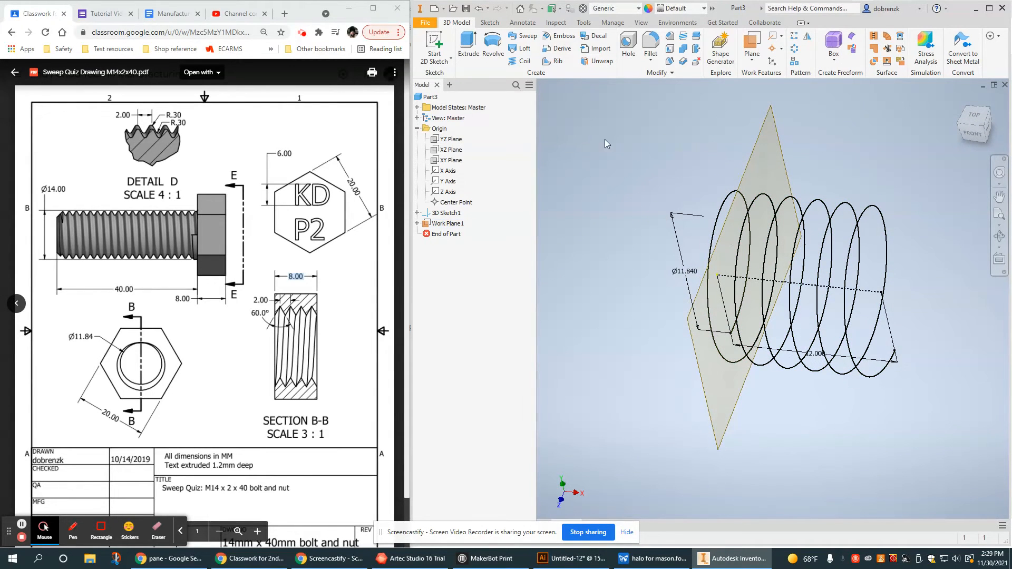
{"action": "left_click", "coordinate": [433, 46]}
{"action": "left_click", "coordinate": [769, 158]}
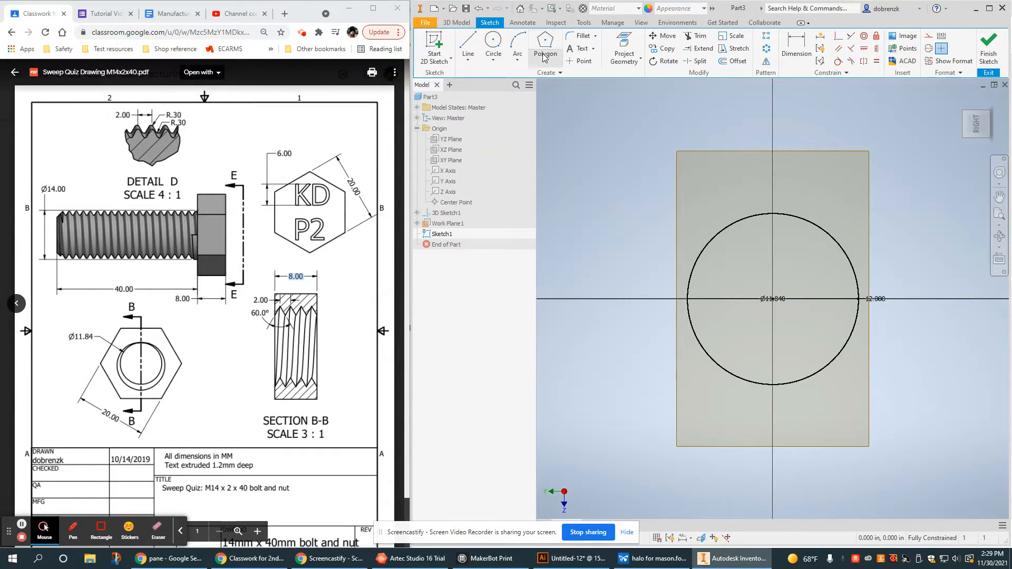
{"action": "left_click", "coordinate": [544, 56]}
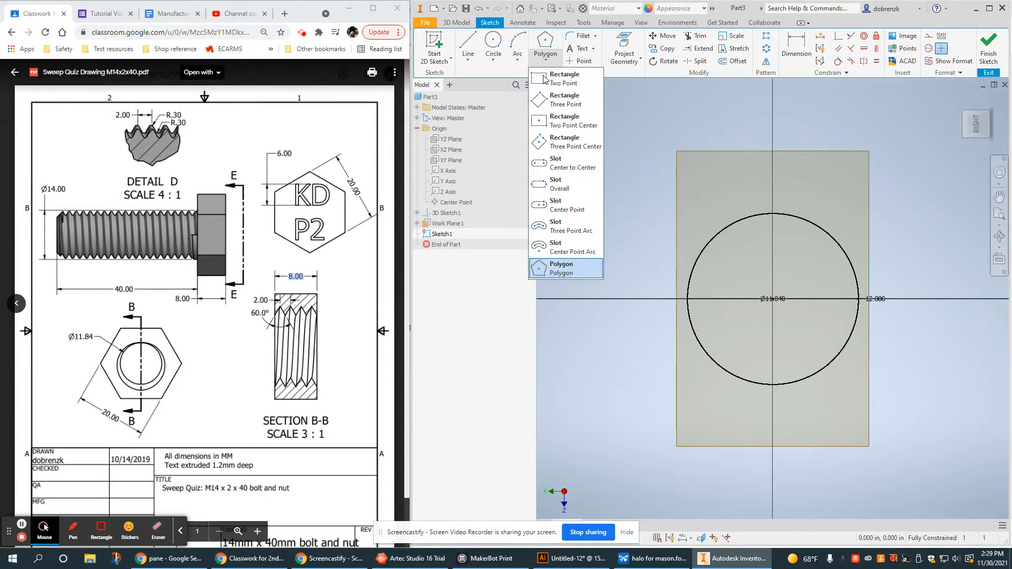
{"action": "left_click", "coordinate": [564, 269]}
{"action": "left_click", "coordinate": [772, 299]}
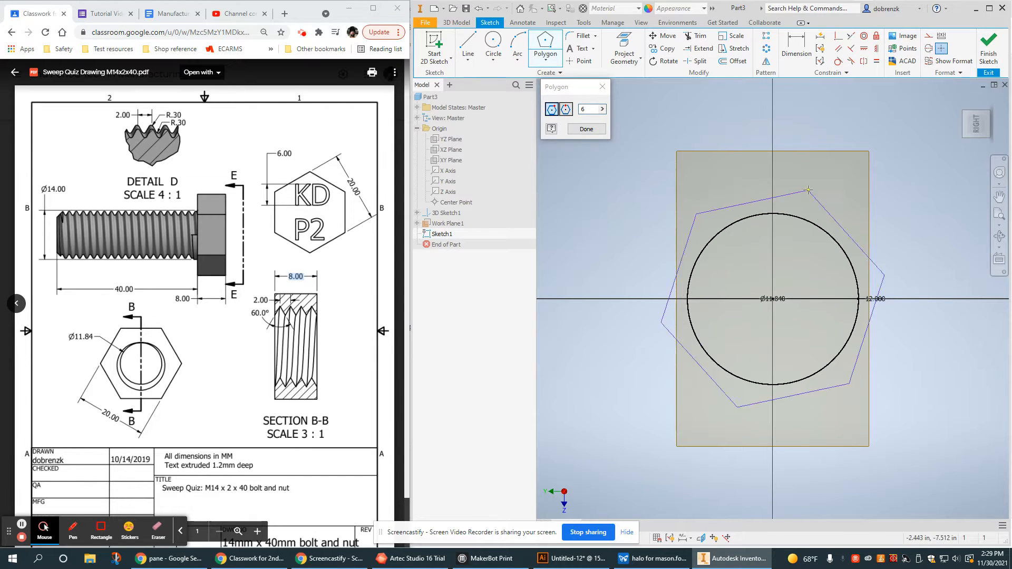
{"action": "left_click", "coordinate": [836, 181]}
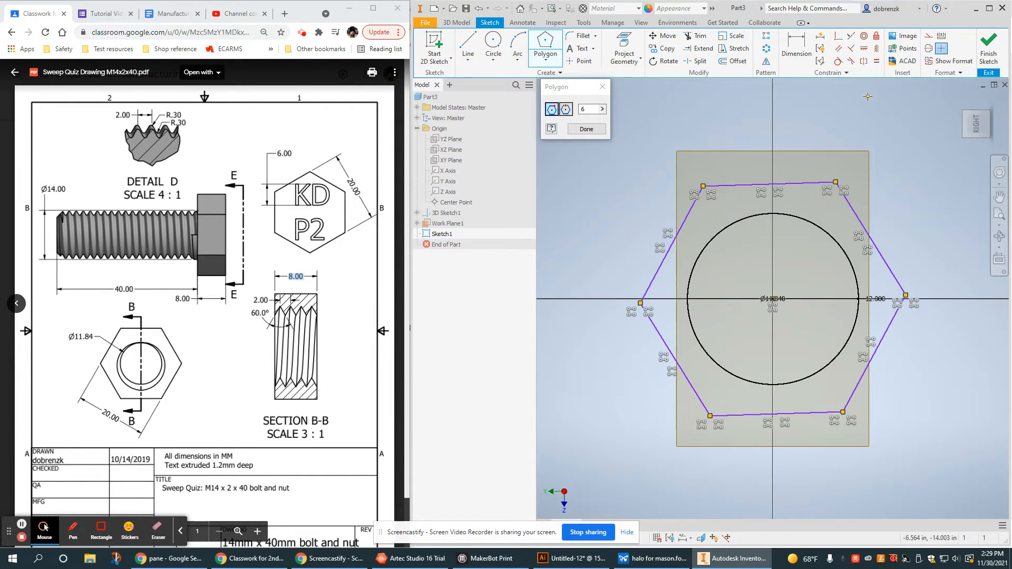
Step: Apply a vertical constraint between the sketch origin and one corner of the hexagon
{"action": "left_click", "coordinate": [875, 48]}
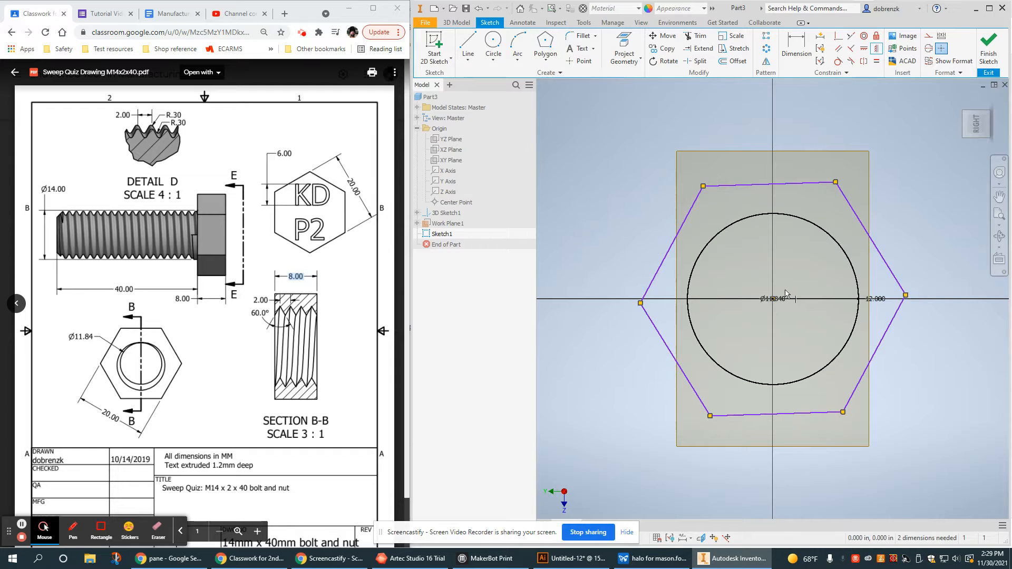
{"action": "left_click", "coordinate": [772, 299]}
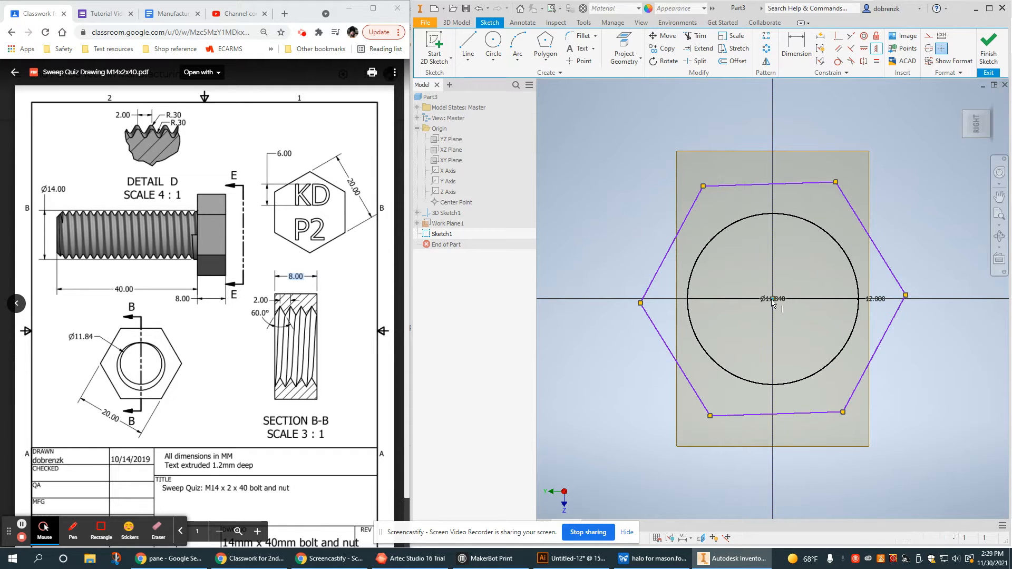
{"action": "left_click", "coordinate": [905, 295]}
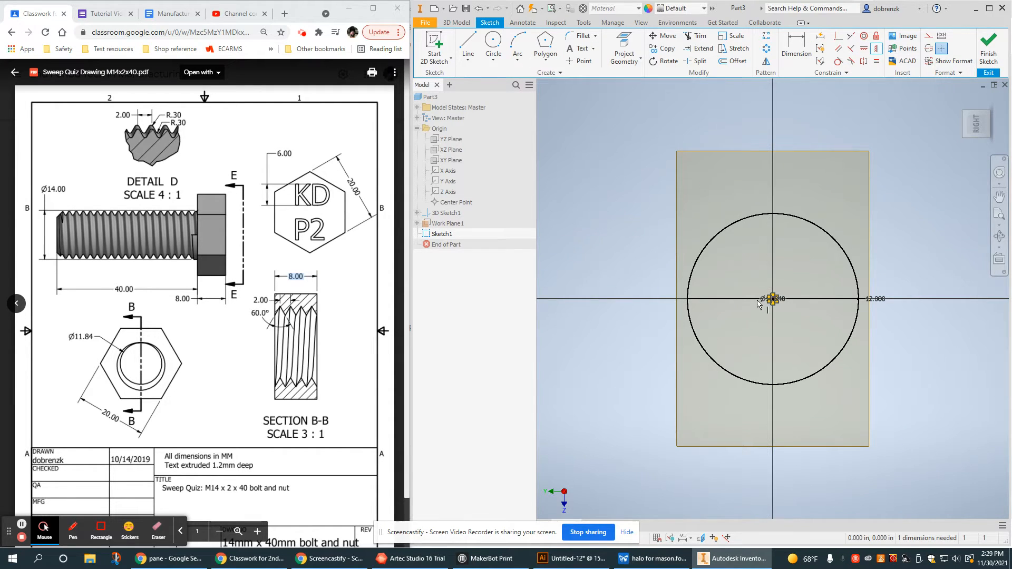
{"action": "scroll", "coordinate": [758, 301], "scroll_direction": "down", "scroll_amount": 7}
{"action": "key", "text": "alt"}
{"action": "scroll", "coordinate": [871, 294], "scroll_direction": "down", "scroll_amount": 5}
{"action": "scroll", "coordinate": [891, 306], "scroll_direction": "down", "scroll_amount": 3}
{"action": "scroll", "coordinate": [768, 293], "scroll_direction": "up", "scroll_amount": 6}
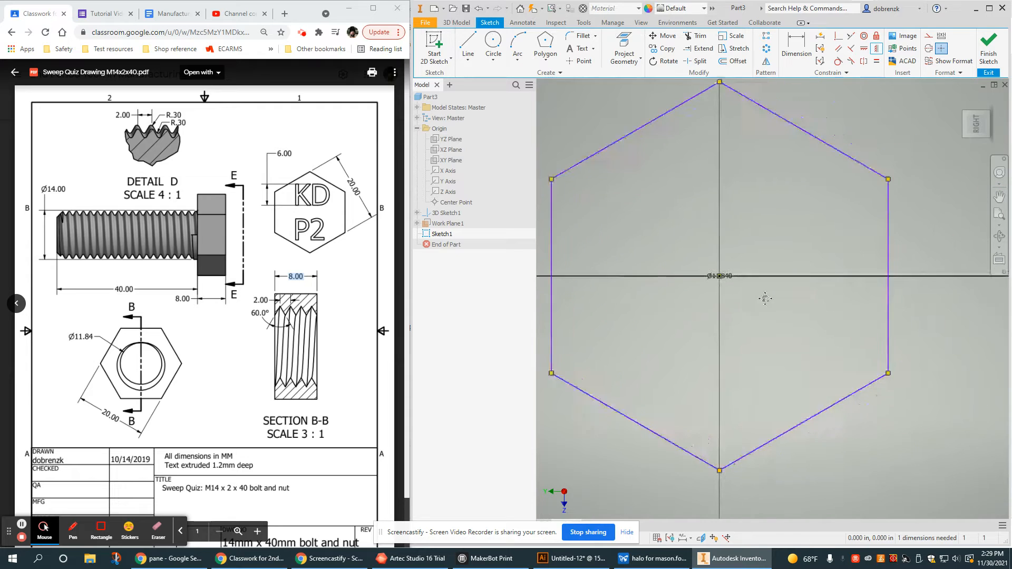
Step: Dimension the distance between two opposite parallel sides of the hexagon as 20 in
{"action": "left_click", "coordinate": [795, 47]}
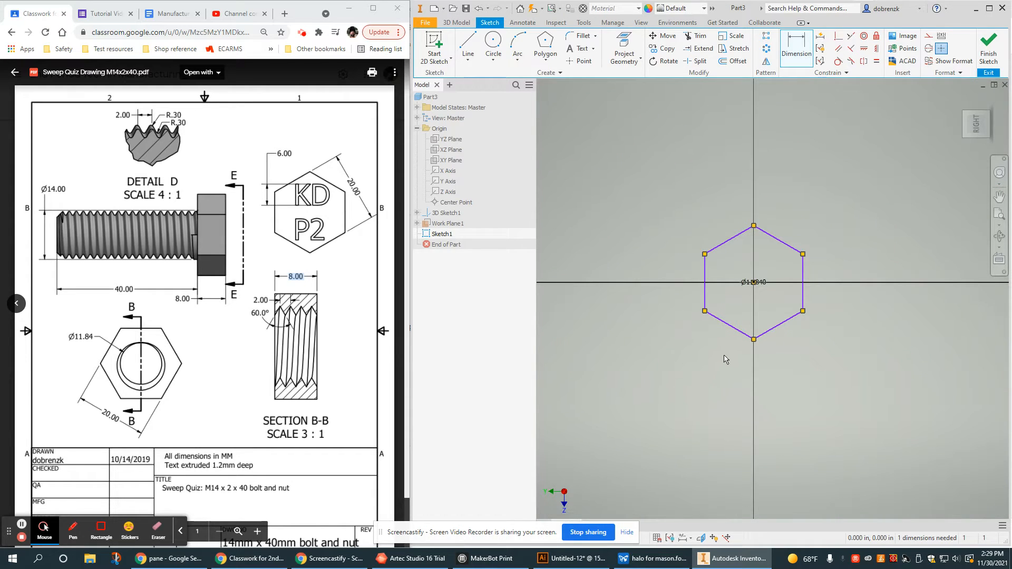
{"action": "left_click", "coordinate": [784, 244]}
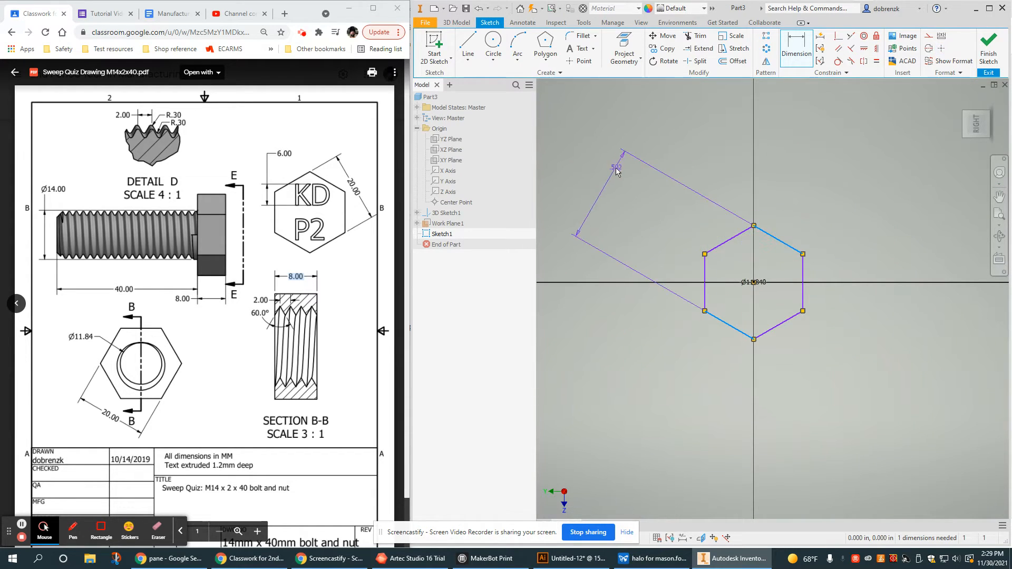
{"action": "left_click", "coordinate": [591, 166]}
{"action": "type", "text": "20"}
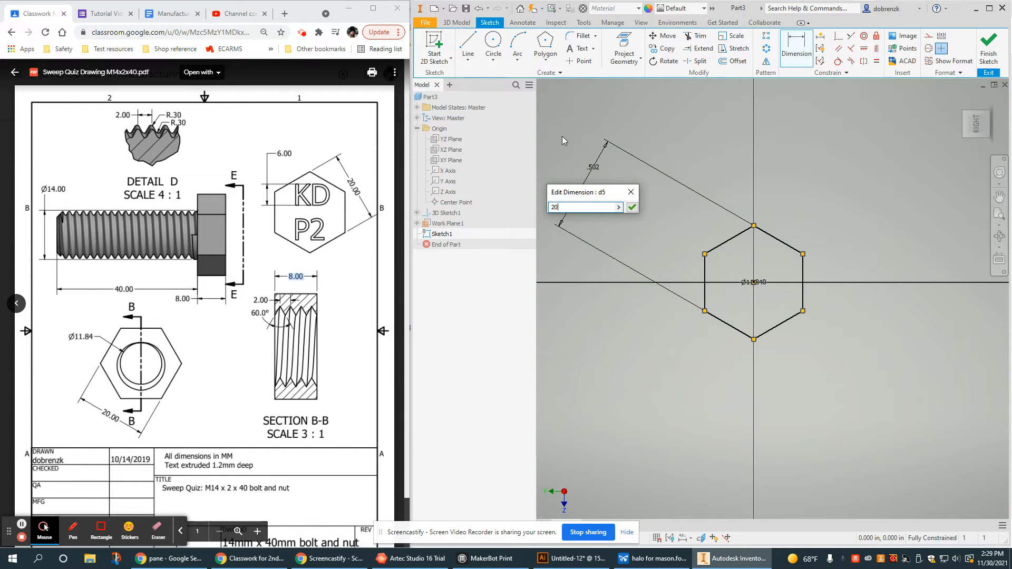
{"action": "key", "text": "Return"}
{"action": "scroll", "coordinate": [744, 365], "scroll_direction": "down", "scroll_amount": 5}
{"action": "key", "text": "alt"}
{"action": "scroll", "coordinate": [759, 312], "scroll_direction": "up", "scroll_amount": 12}
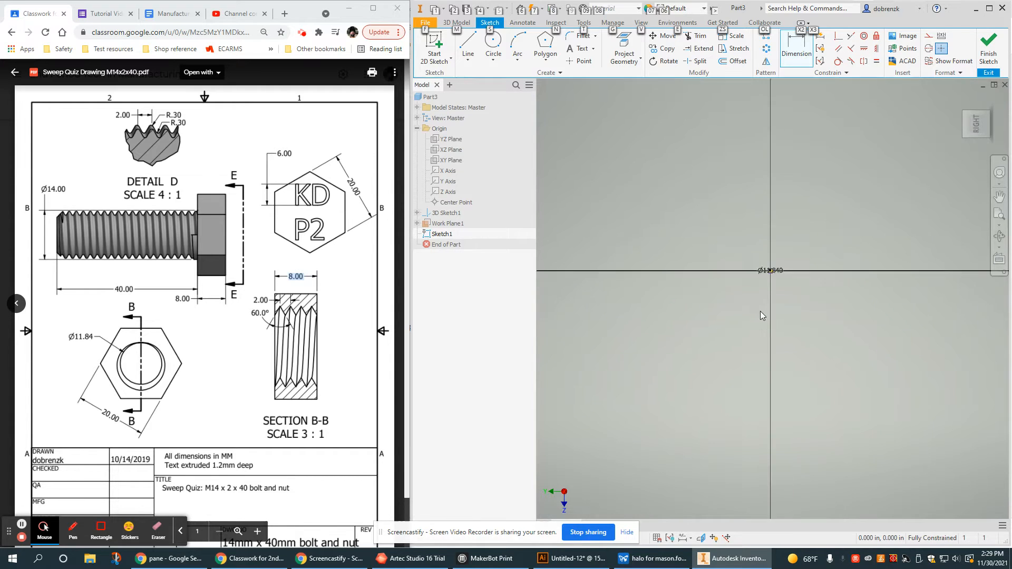
{"action": "scroll", "coordinate": [760, 313], "scroll_direction": "down", "scroll_amount": 3}
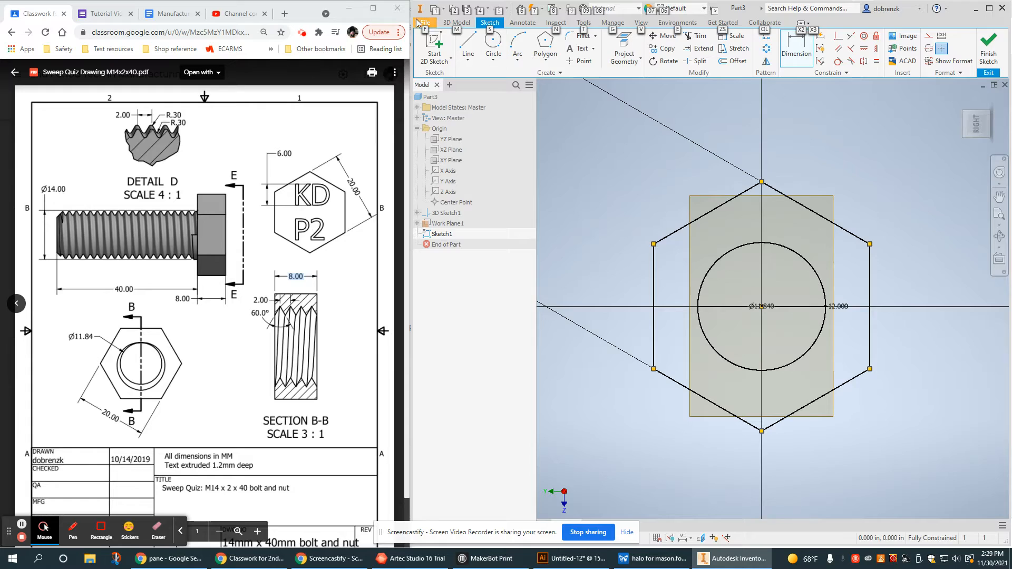
Step: Extrude the hexagon profile 8 in along the helix
{"action": "left_click", "coordinate": [456, 22]}
{"action": "left_click", "coordinate": [468, 46]}
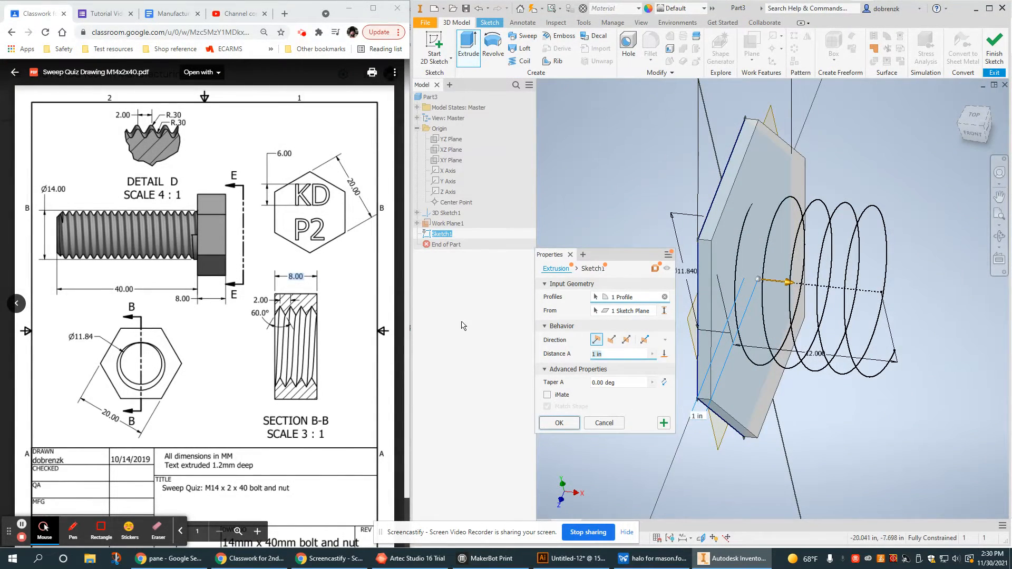
{"action": "key", "text": "Return"}
{"action": "scroll", "coordinate": [840, 438], "scroll_direction": "down", "scroll_amount": 4}
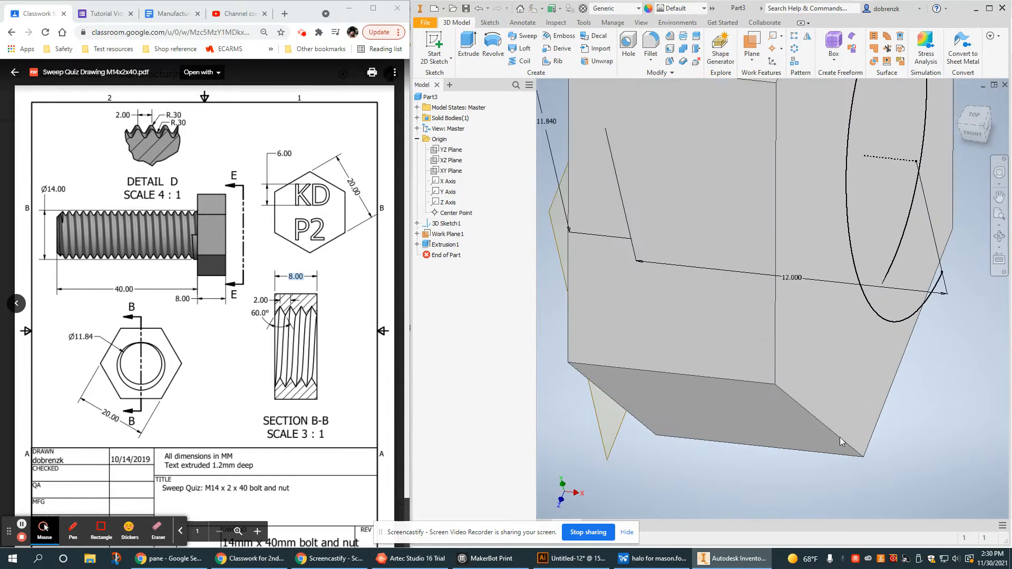
{"action": "scroll", "coordinate": [863, 444], "scroll_direction": "up", "scroll_amount": 5}
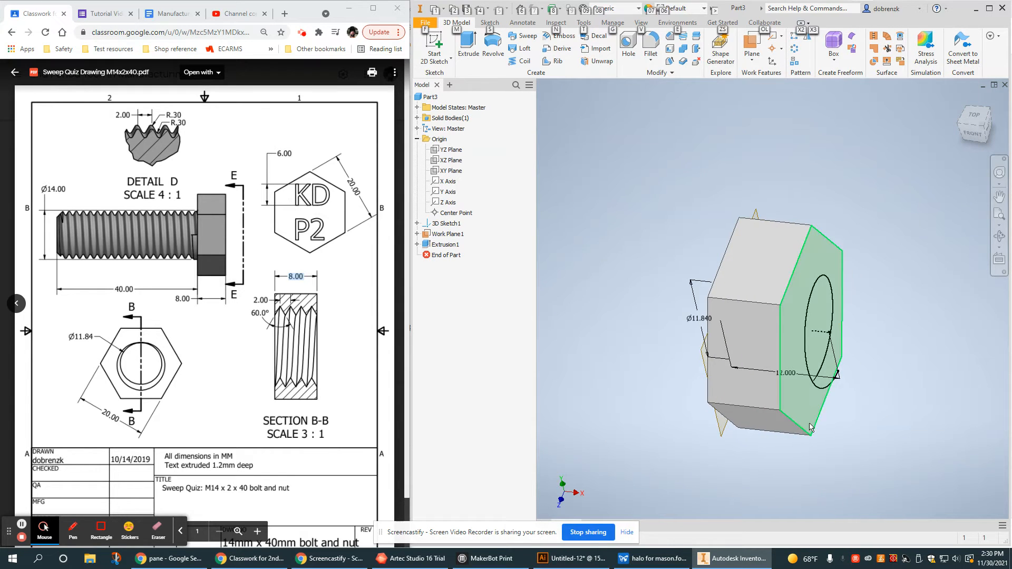
{"action": "middle_click_drag", "start_coordinate": [769, 417], "coordinate": [837, 398], "text": "shift"}
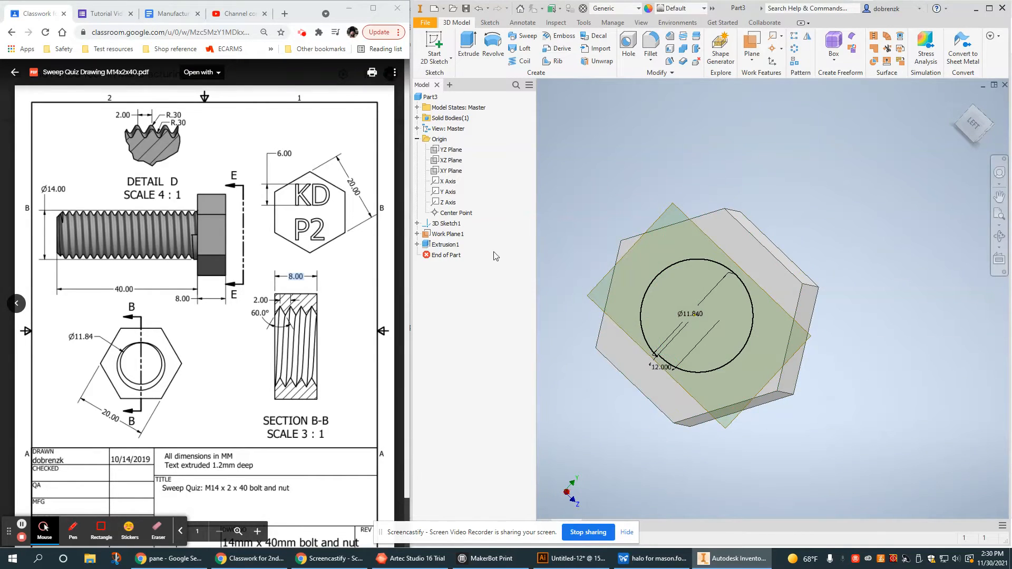
Step: Reopen the extrusion's hexagon sketch and draw a circle about 11.7 in in diameter centred on the origin
{"action": "double_click", "coordinate": [451, 253]}
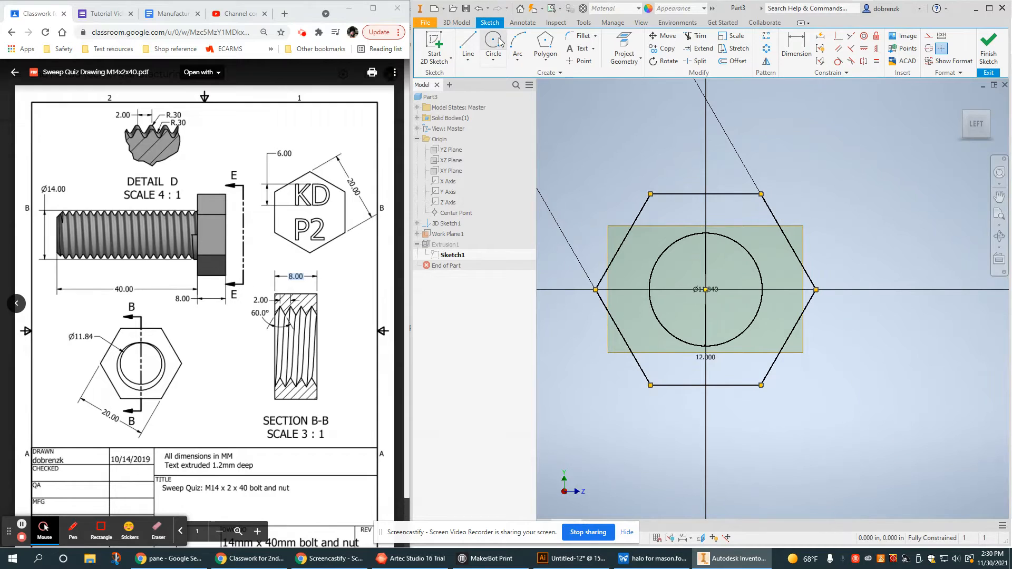
{"action": "left_click", "coordinate": [493, 42]}
{"action": "left_click", "coordinate": [705, 289]}
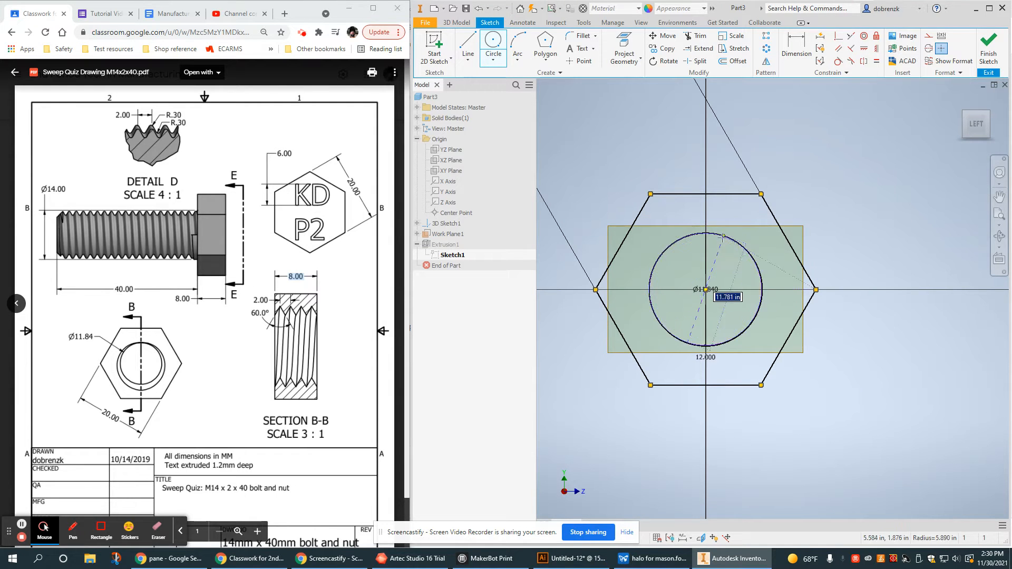
{"action": "left_click", "coordinate": [718, 233]}
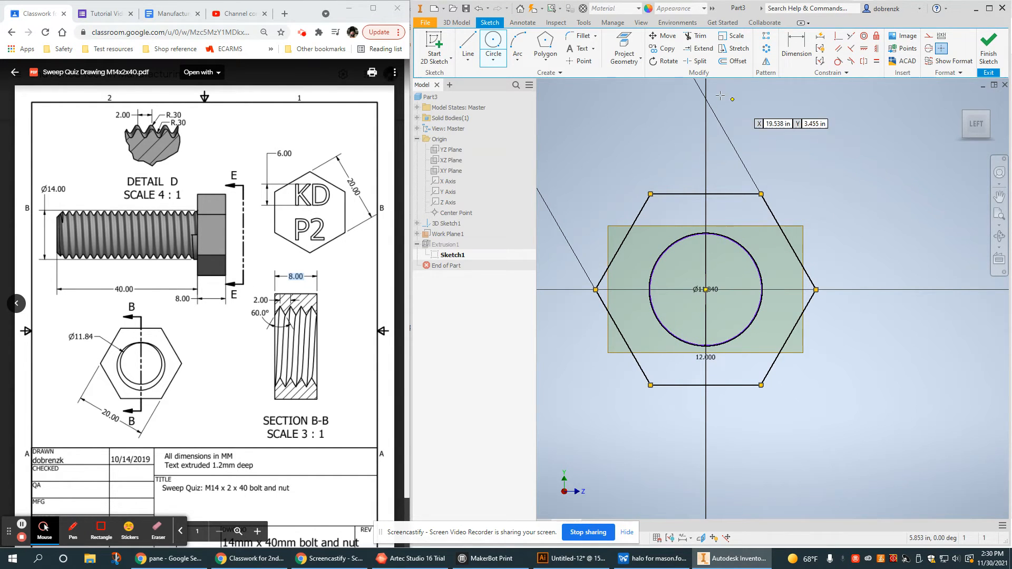
Step: Set the circle's diameter to 11.840 in and finish the sketch
{"action": "left_click", "coordinate": [791, 42]}
{"action": "left_click", "coordinate": [724, 239]}
{"action": "left_click", "coordinate": [846, 188]}
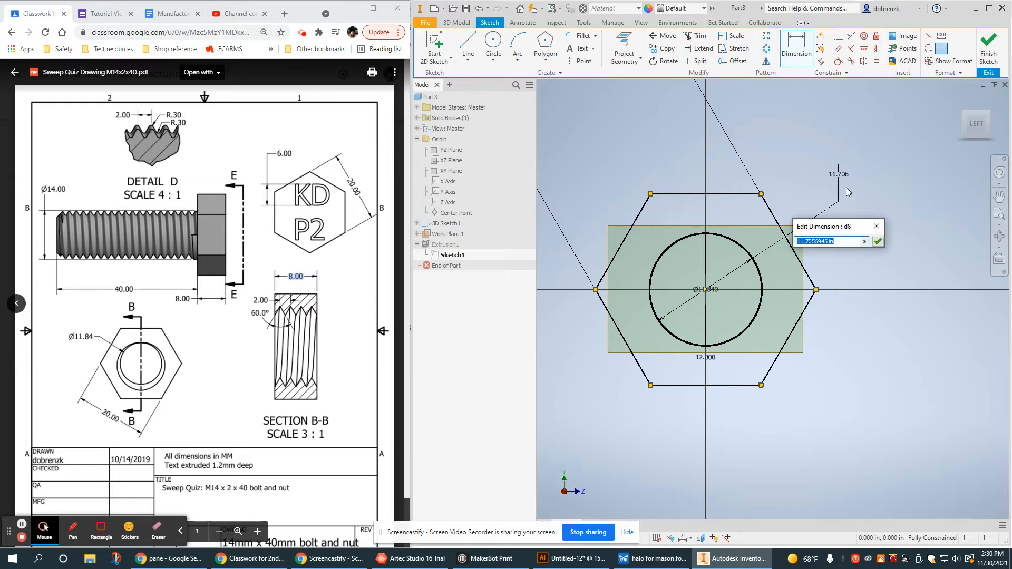
{"action": "type", "text": "11.840"}
{"action": "key", "text": "Return"}
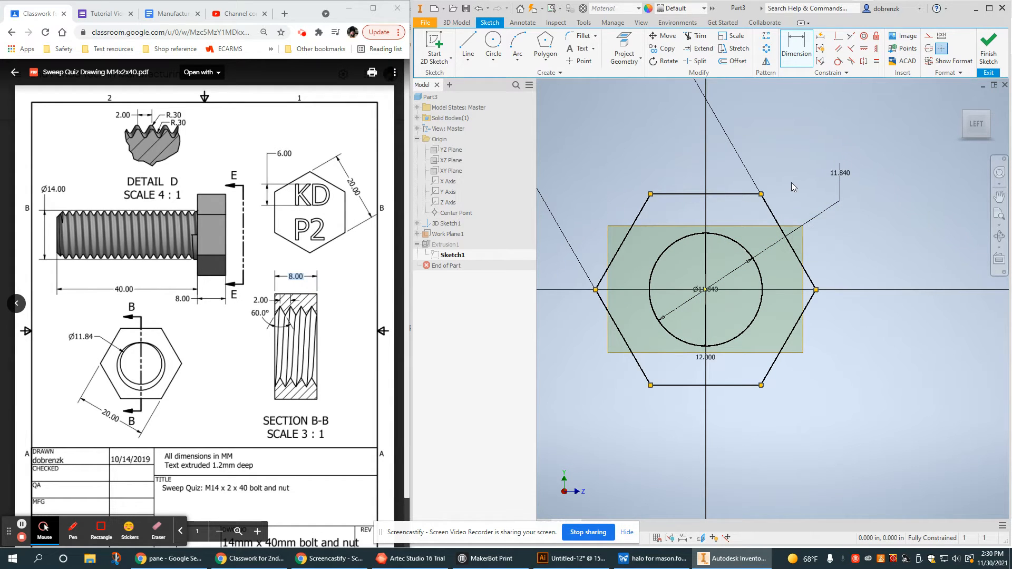
{"action": "left_click", "coordinate": [988, 47]}
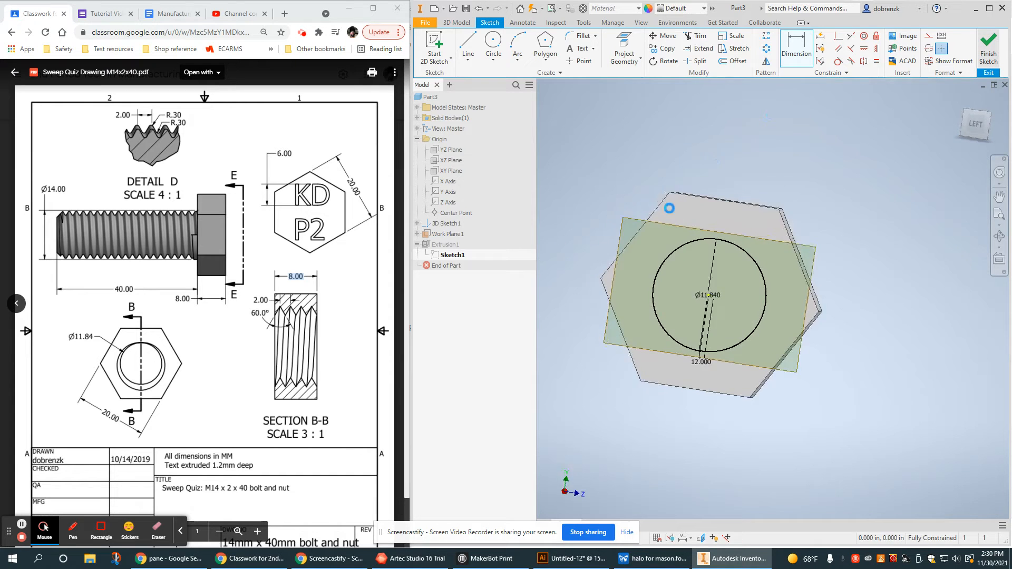
Step: Edit the hexagon extrusion and reselect the region between the hexagon and the circle as its profile, leaving the centre open
{"action": "left_click", "coordinate": [446, 245]}
{"action": "double_click", "coordinate": [447, 245]}
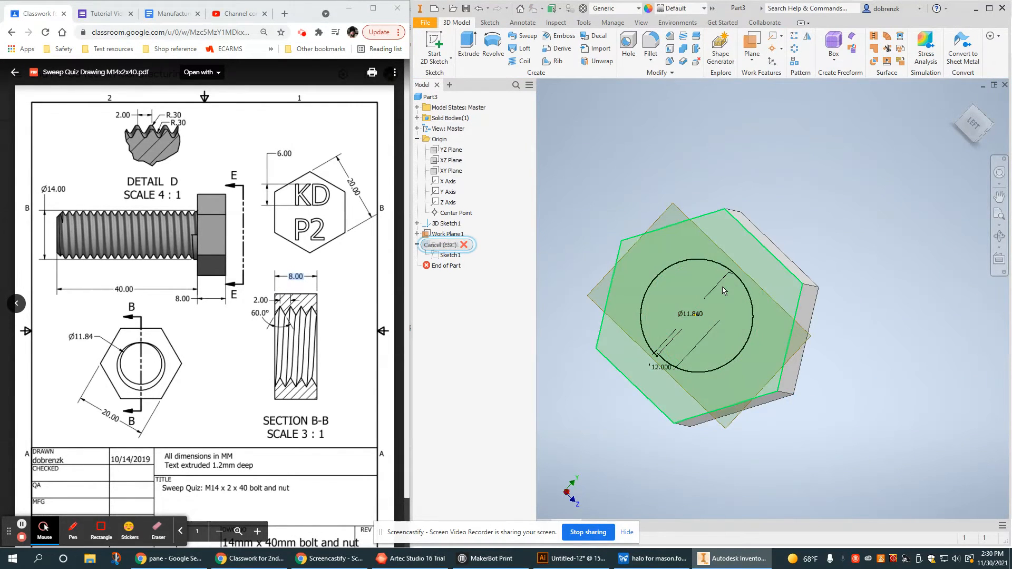
{"action": "key", "text": "Escape"}
{"action": "double_click", "coordinate": [443, 245]}
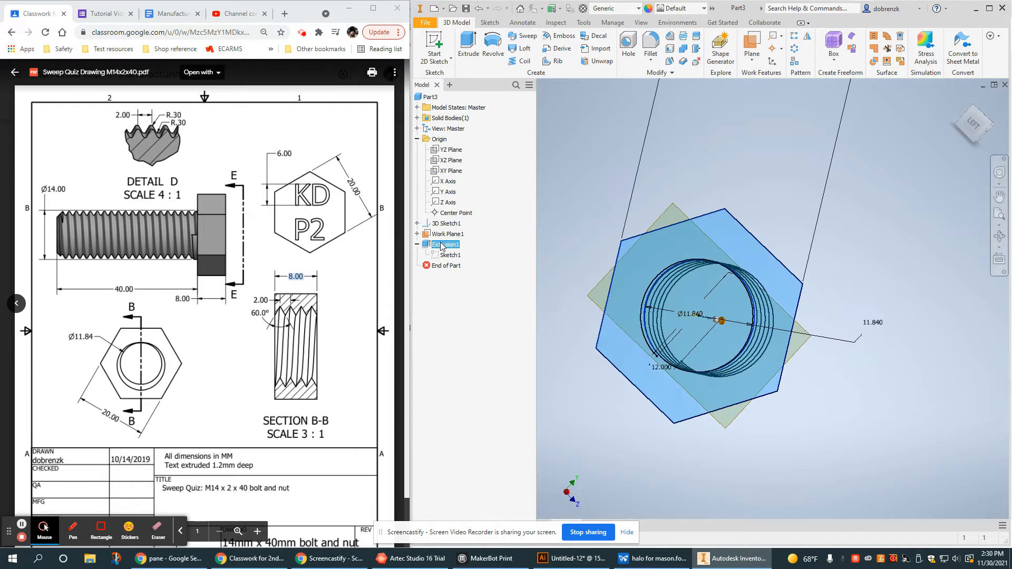
{"action": "left_click", "coordinate": [664, 297]}
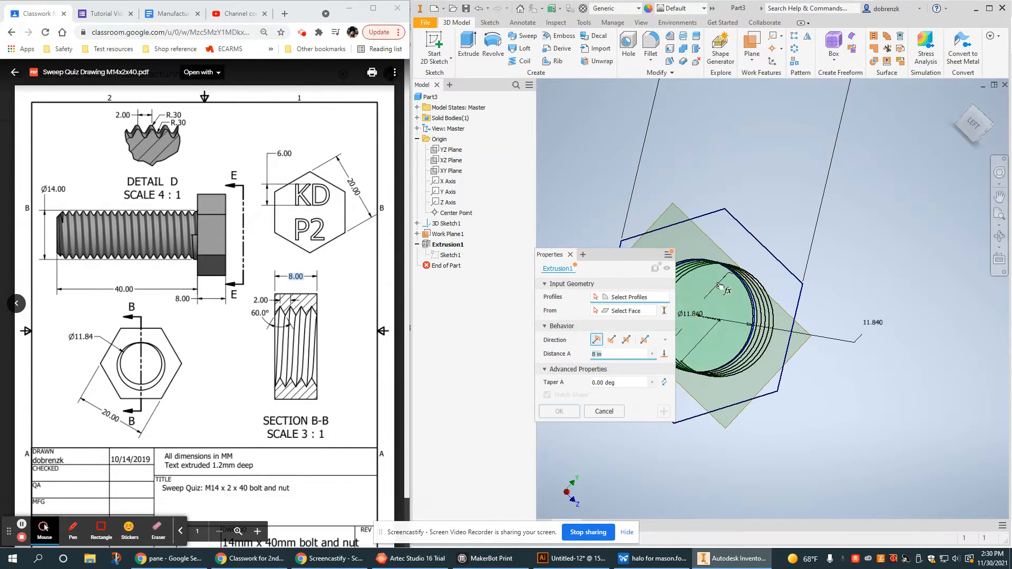
{"action": "left_click", "coordinate": [690, 283]}
{"action": "left_click", "coordinate": [559, 411]}
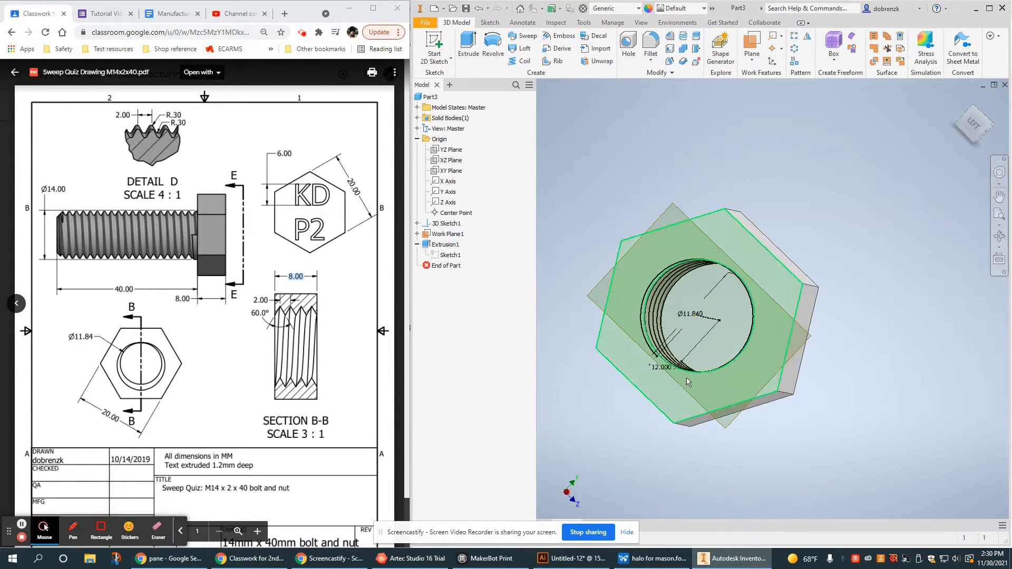
Step: Hide the offset work plane at the nut's end face
{"action": "scroll", "coordinate": [673, 339], "scroll_direction": "down", "scroll_amount": 5}
{"action": "scroll", "coordinate": [673, 338], "scroll_direction": "up", "scroll_amount": 3}
{"action": "middle_click_drag", "start_coordinate": [665, 337], "coordinate": [790, 329]}
{"action": "right_click", "coordinate": [446, 235]}
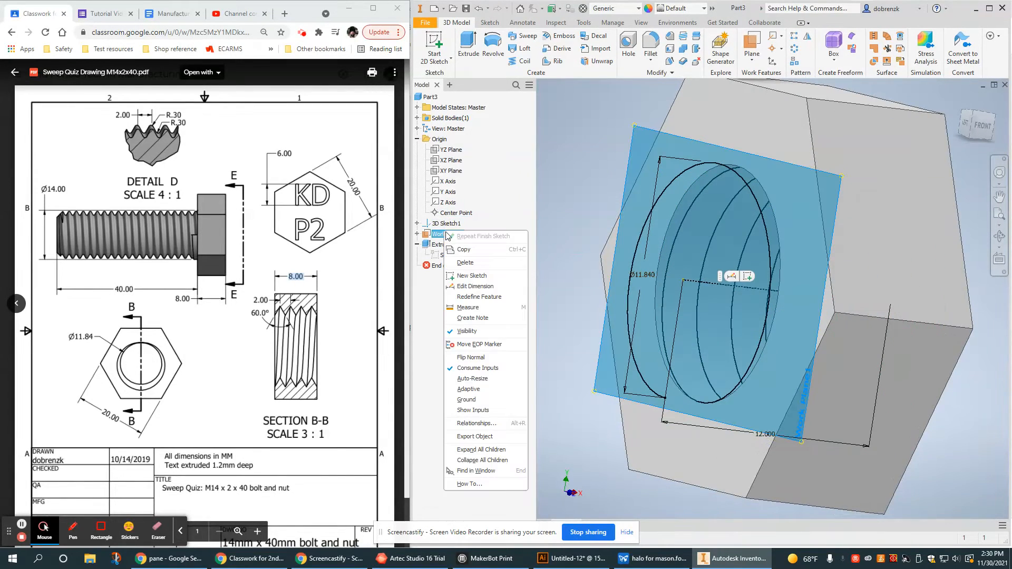
{"action": "left_click", "coordinate": [467, 331]}
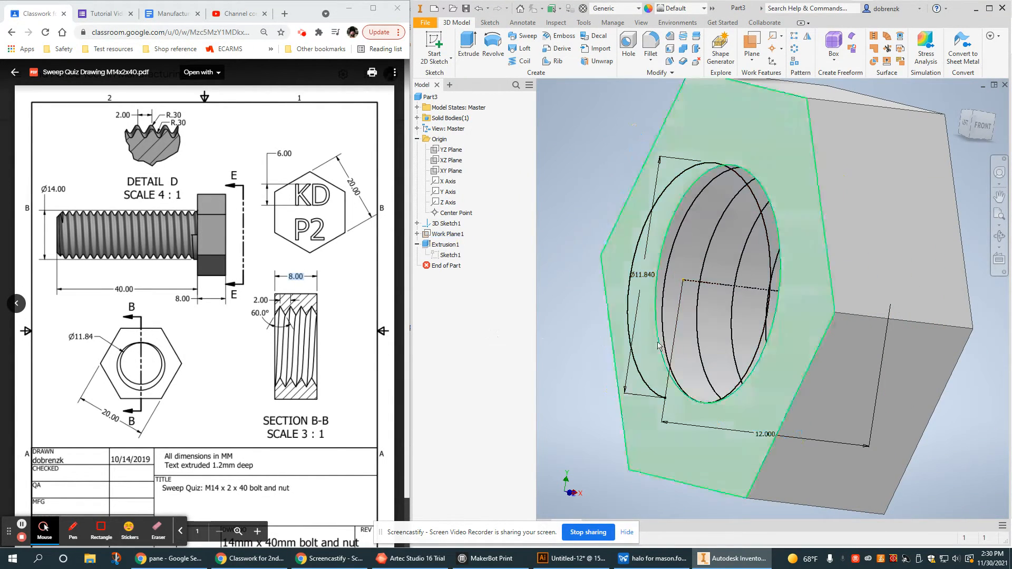
Step: Start a new 2D sketch on the XY plane, with the helix's lower start point in view
{"action": "middle_click_drag", "start_coordinate": [663, 352], "coordinate": [683, 373], "text": "shift"}
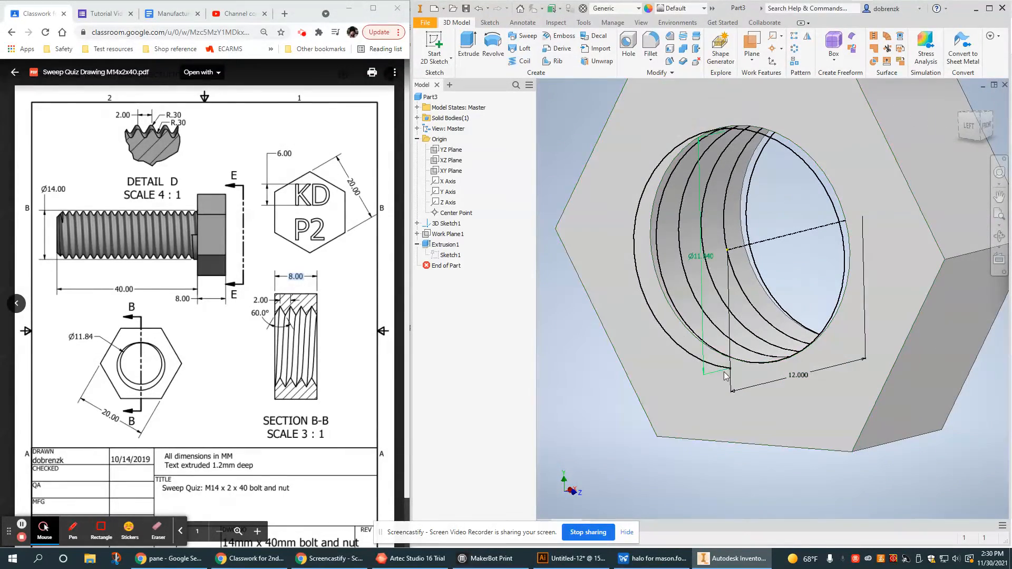
{"action": "left_click", "coordinate": [450, 170]}
{"action": "middle_click_drag", "start_coordinate": [638, 233], "coordinate": [706, 337], "text": "shift"}
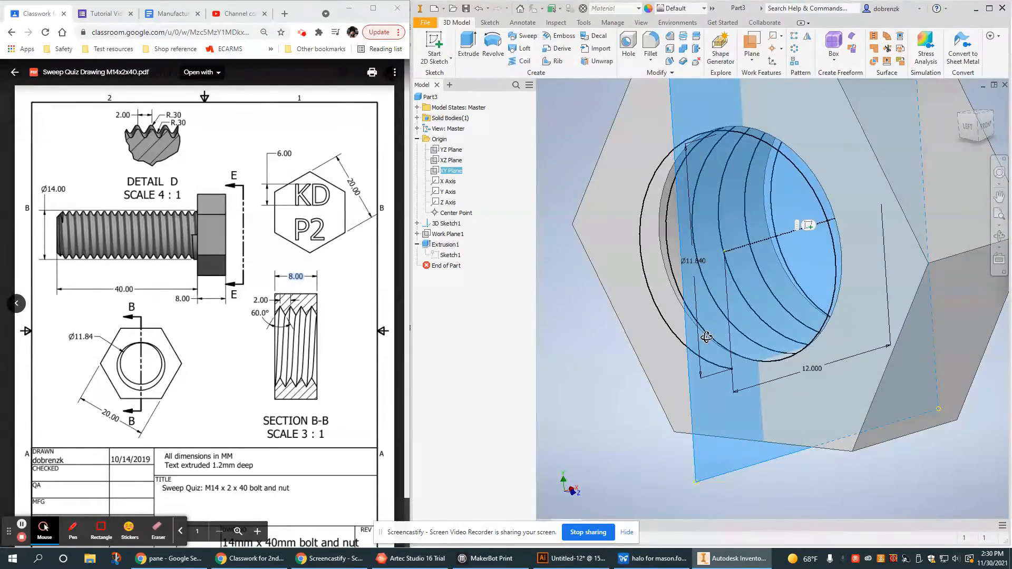
{"action": "left_click", "coordinate": [429, 46]}
{"action": "middle_click_drag", "start_coordinate": [814, 429], "coordinate": [743, 384]}
{"action": "scroll", "coordinate": [726, 374], "scroll_direction": "down", "scroll_amount": 5}
{"action": "scroll", "coordinate": [733, 369], "scroll_direction": "up", "scroll_amount": 8}
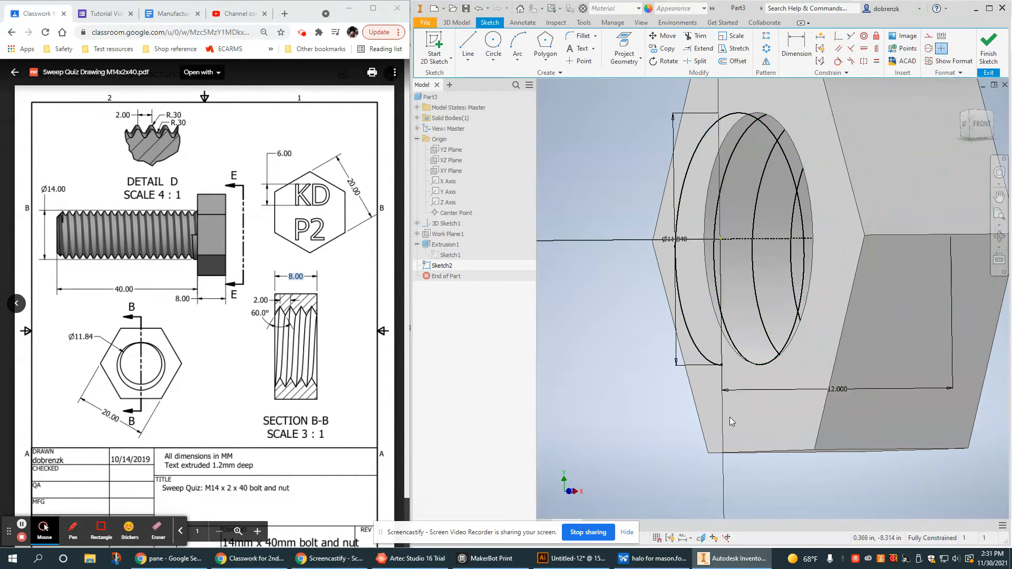
{"action": "mouse_move", "coordinate": [729, 380]}
{"action": "middle_mouse_down", "text": "shift"}
{"action": "mouse_move", "coordinate": [697, 368]}
{"action": "mouse_move", "coordinate": [717, 371]}
{"action": "middle_mouse_up", "text": "shift"}
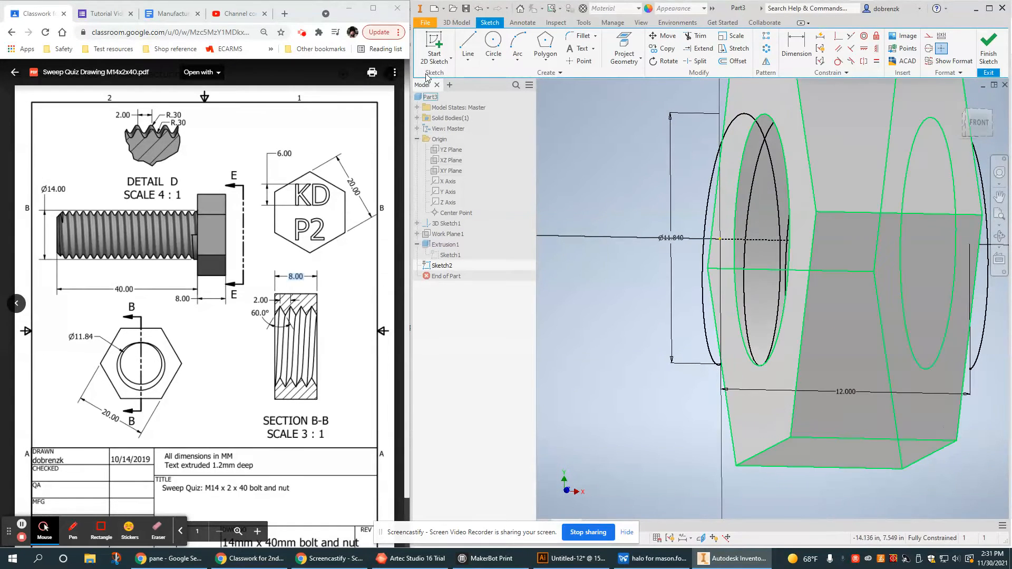
Step: Sketch a closed, downward-pointing triangle with a horizontal top edge about 2.5 in long beside the helix's lower start point
{"action": "left_click", "coordinate": [468, 43]}
{"action": "scroll", "coordinate": [706, 371], "scroll_direction": "down", "scroll_amount": 5}
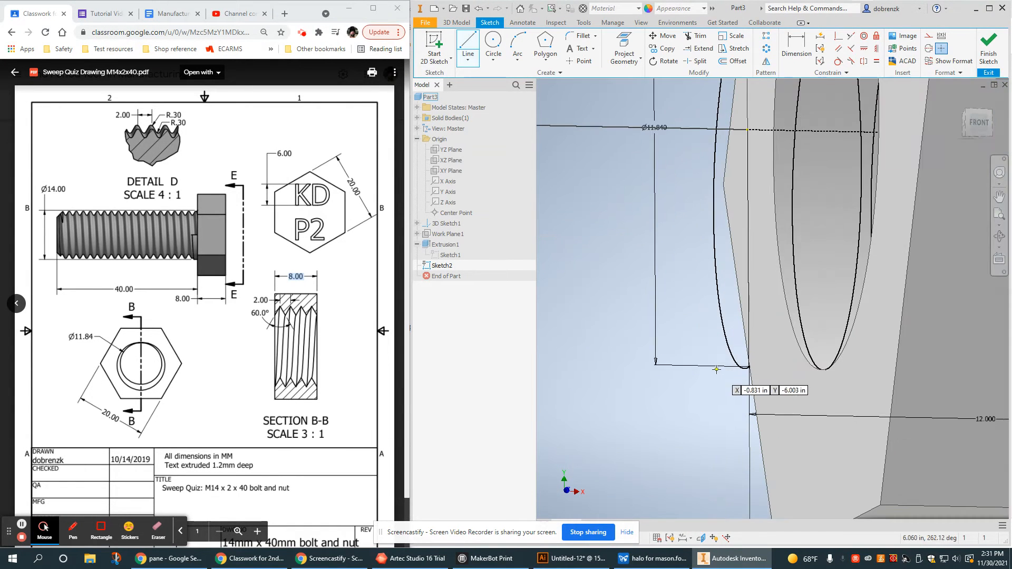
{"action": "left_click", "coordinate": [743, 368]}
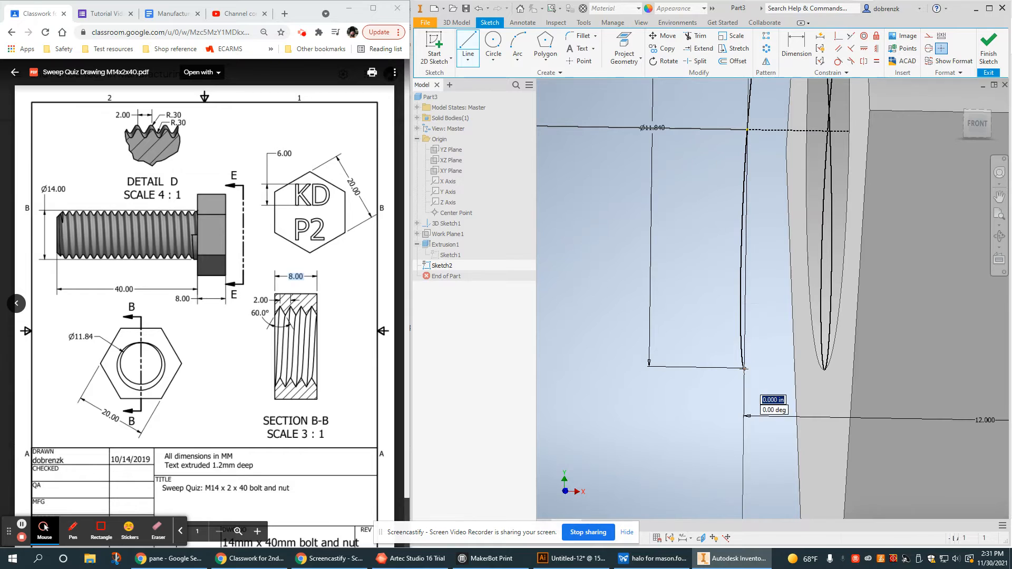
{"action": "left_click", "coordinate": [645, 365]}
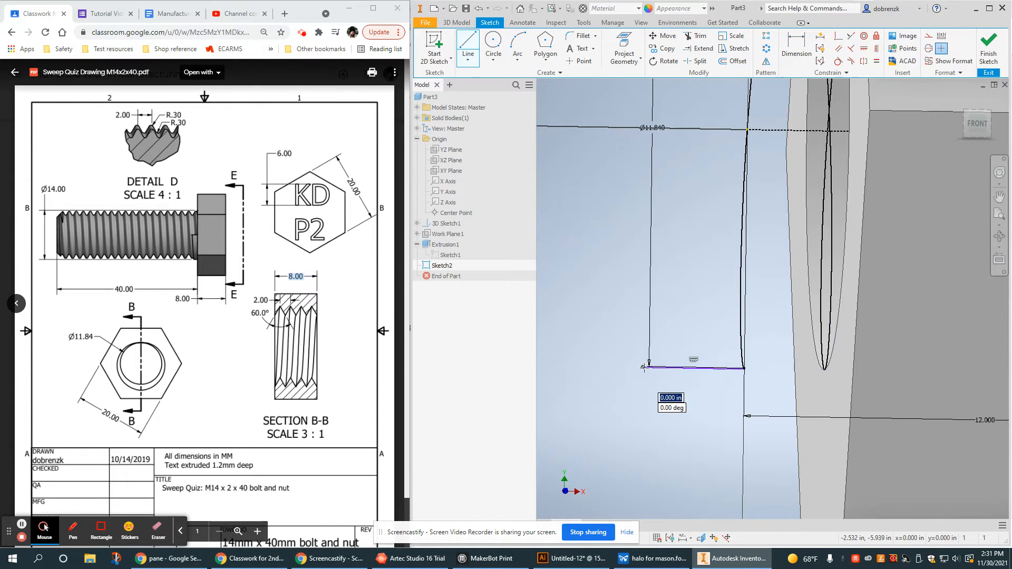
{"action": "left_click", "coordinate": [692, 454]}
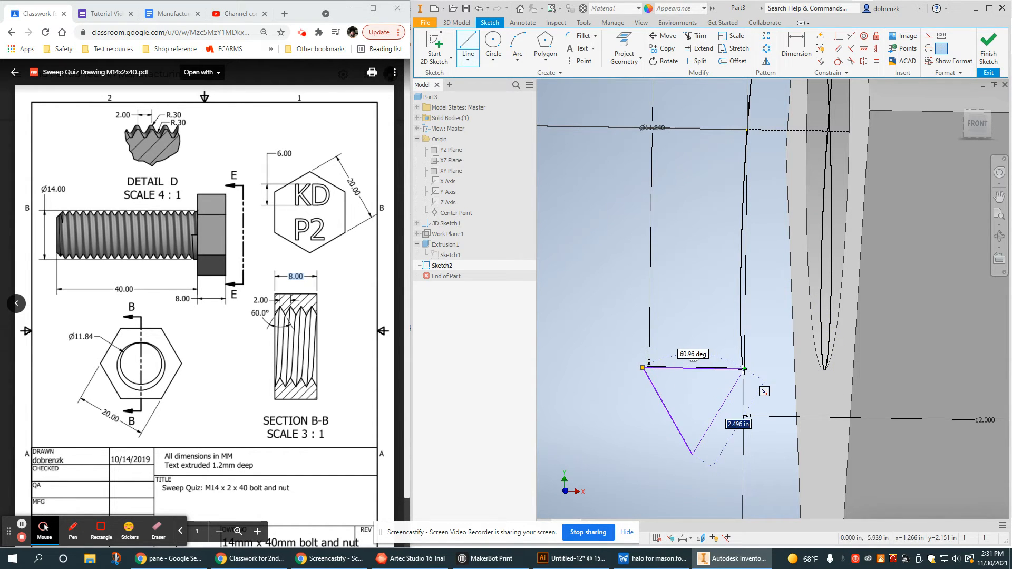
{"action": "left_click", "coordinate": [742, 368]}
Step: Dimension the triangle's top edge and set its length to 2 in
{"action": "scroll", "coordinate": [741, 261], "scroll_direction": "down", "scroll_amount": 2}
{"action": "middle_click_drag", "start_coordinate": [686, 267], "coordinate": [743, 263], "text": "shift"}
{"action": "middle_click_drag", "start_coordinate": [664, 213], "coordinate": [678, 228], "text": "shift"}
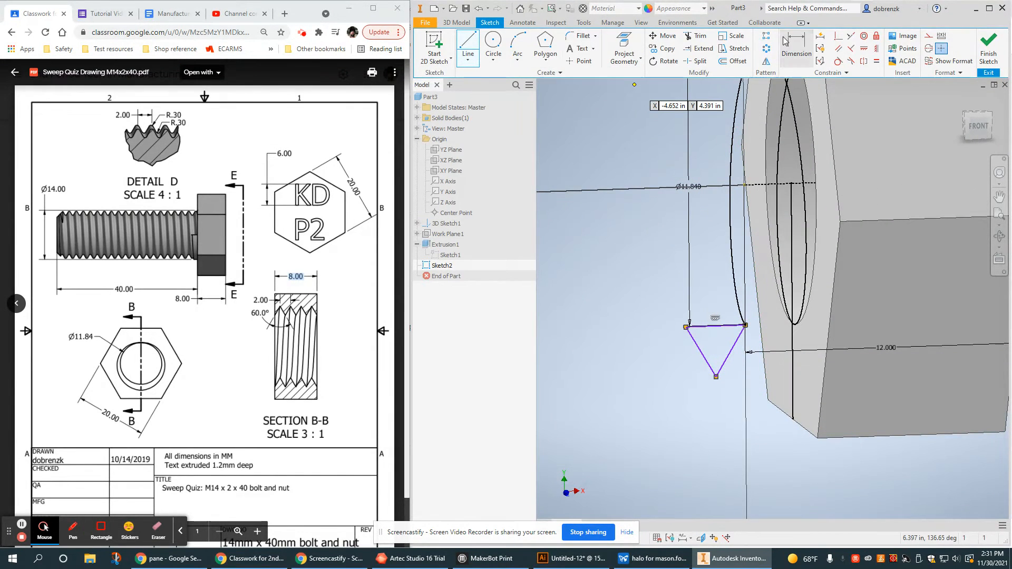
{"action": "left_click", "coordinate": [796, 50]}
{"action": "left_click", "coordinate": [726, 327]}
{"action": "left_click", "coordinate": [632, 264]}
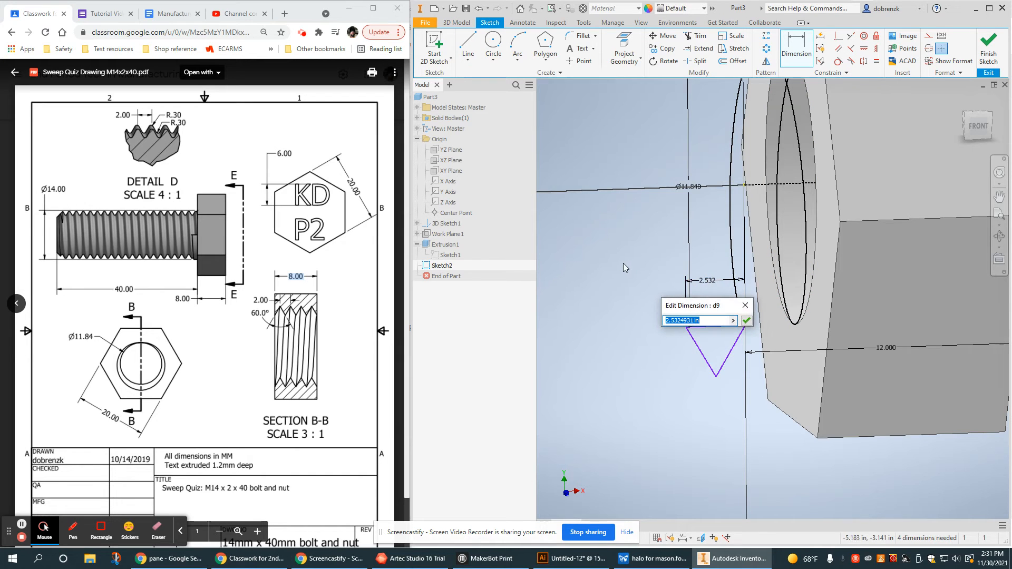
{"action": "type", "text": "2"}
{"action": "key", "text": "Return"}
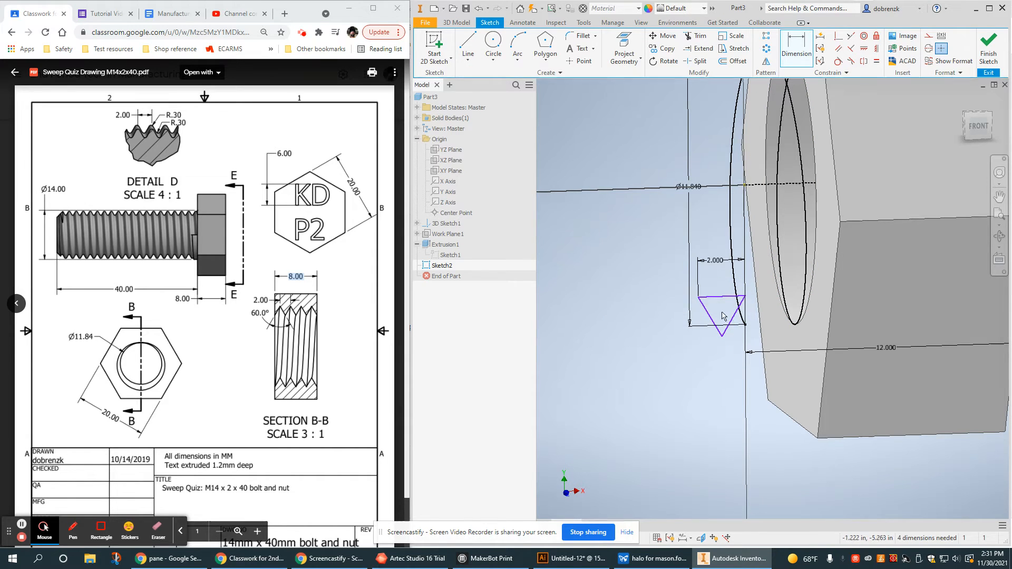
Step: Constrain the triangle's upper corner nearest the nut to be coincident with the helix's lower start point
{"action": "scroll", "coordinate": [734, 316], "scroll_direction": "up", "scroll_amount": 3}
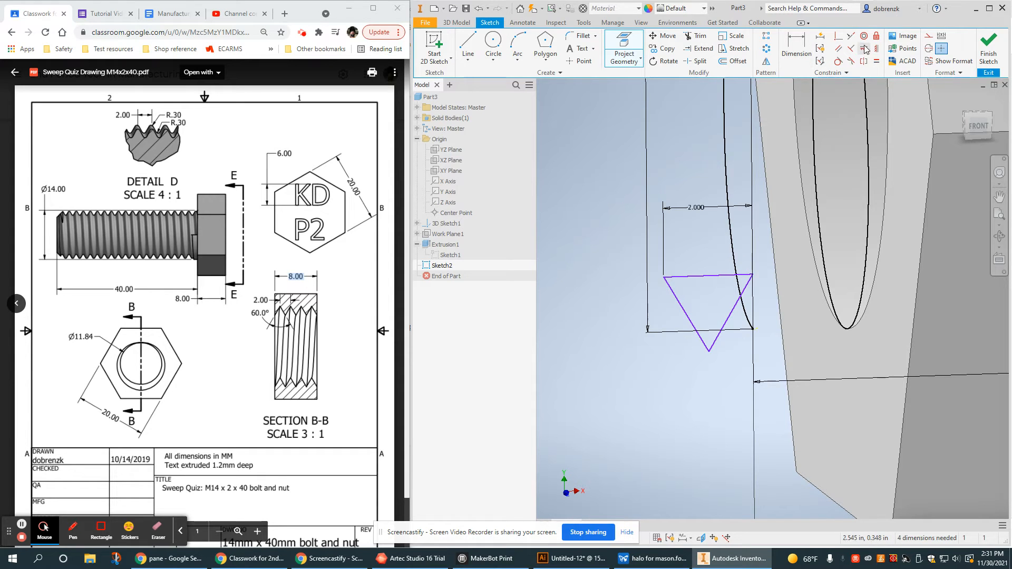
{"action": "left_click", "coordinate": [837, 37]}
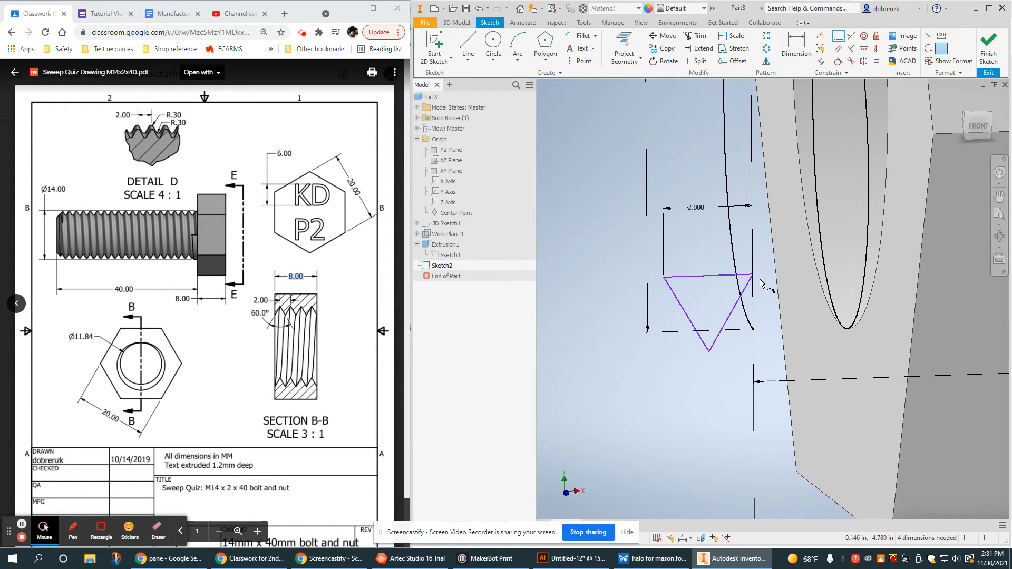
{"action": "left_click", "coordinate": [757, 330]}
Step: Set the angle between the triangle's slanted sides to 60 degrees, make those sides equal, and finish the sketch
{"action": "key", "text": "d"}
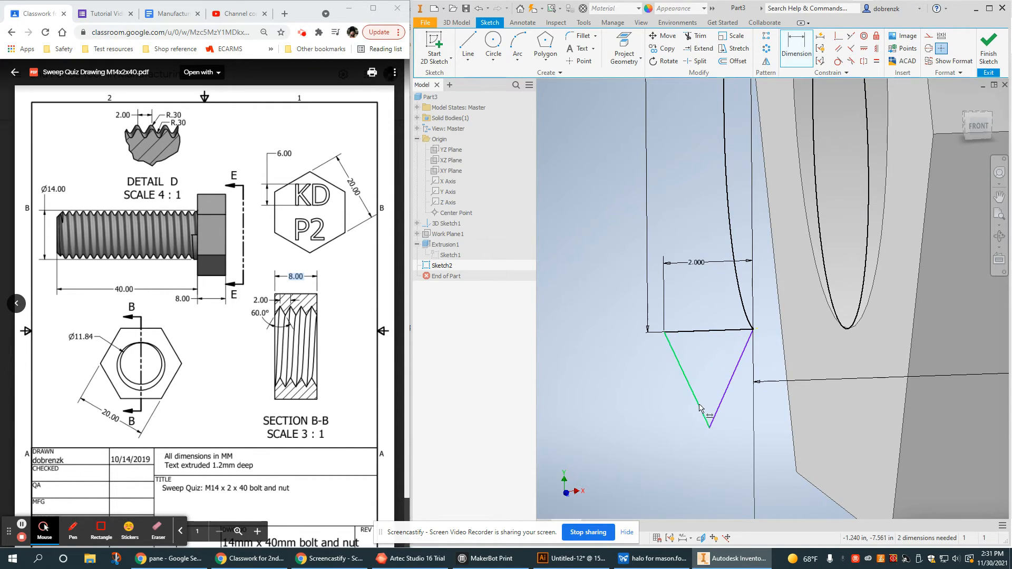
{"action": "left_click", "coordinate": [706, 363]}
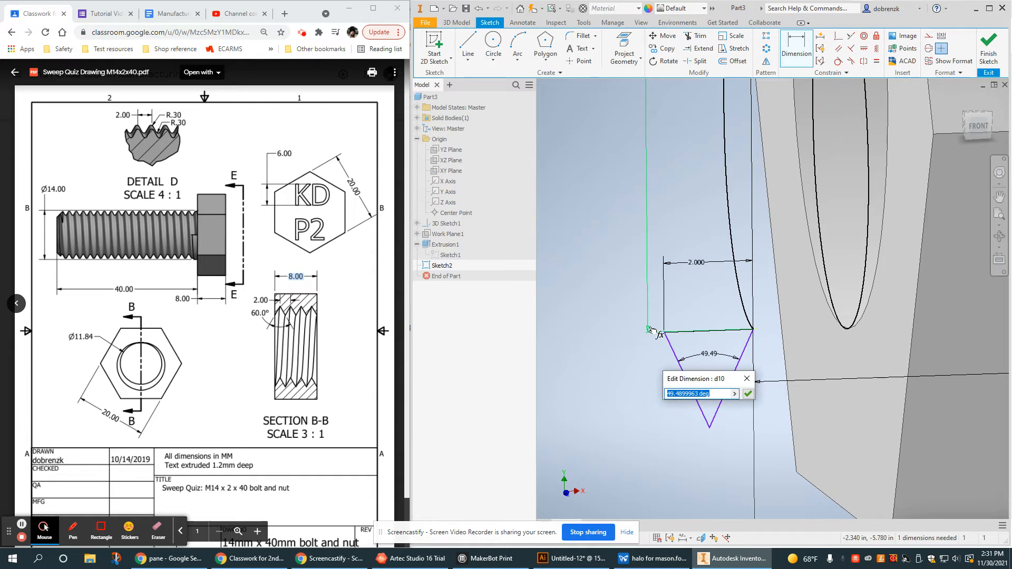
{"action": "type", "text": "60"}
{"action": "key", "text": "Return"}
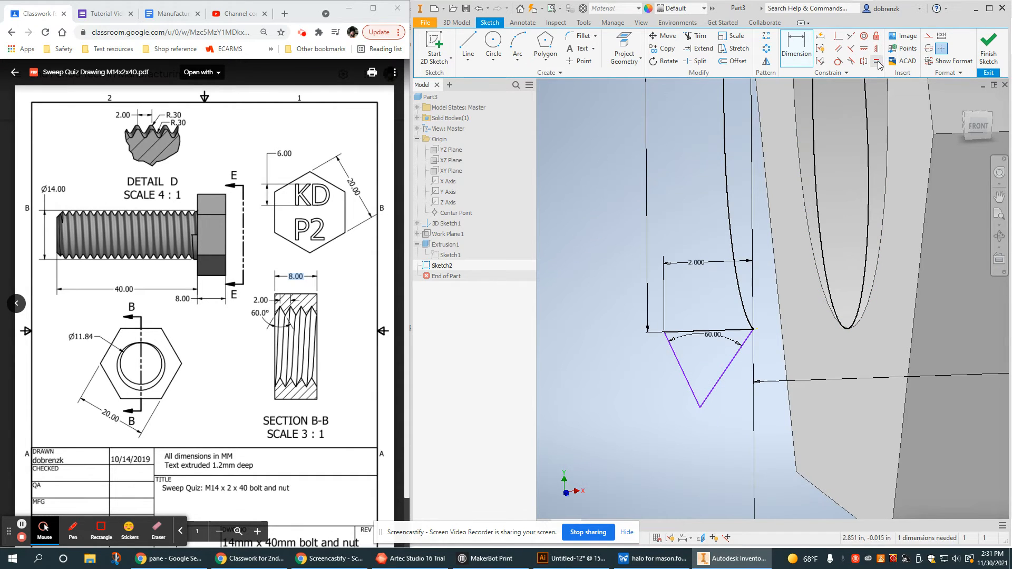
{"action": "left_click", "coordinate": [735, 364]}
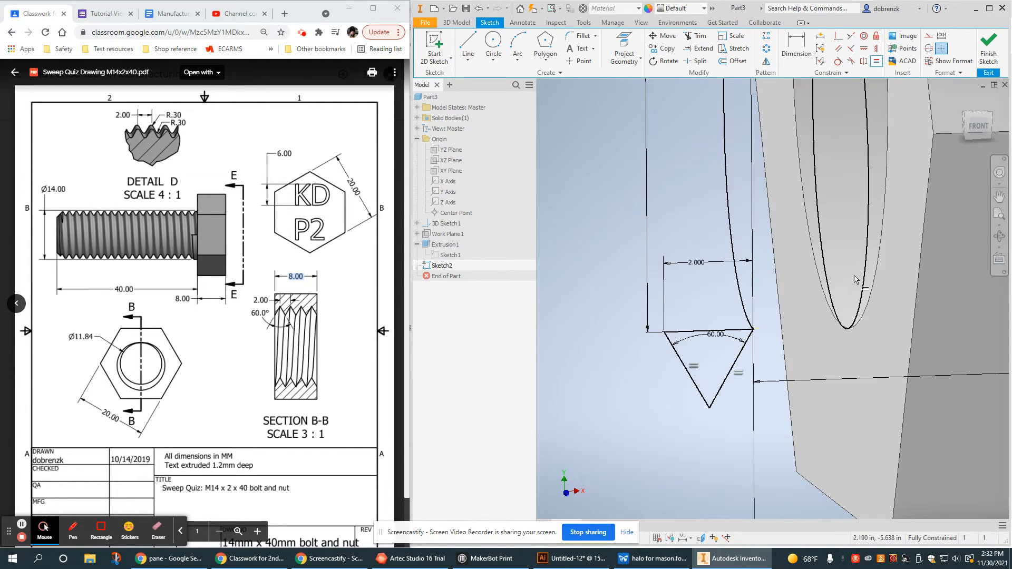
{"action": "left_click", "coordinate": [996, 53]}
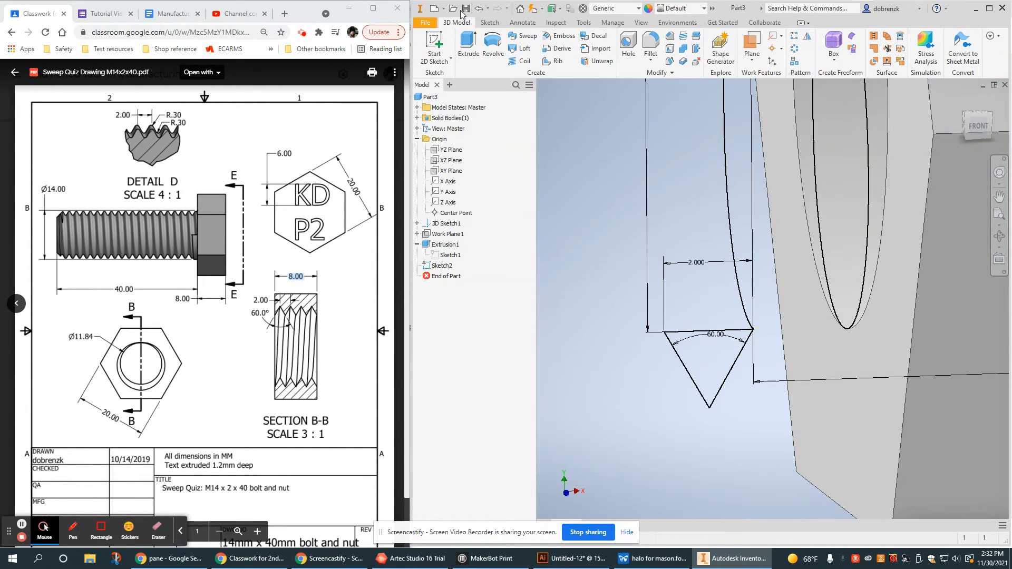
Step: Cut the thread by sweeping the triangular profile along the helical curve through the hexagonal body
{"action": "left_click", "coordinate": [522, 35]}
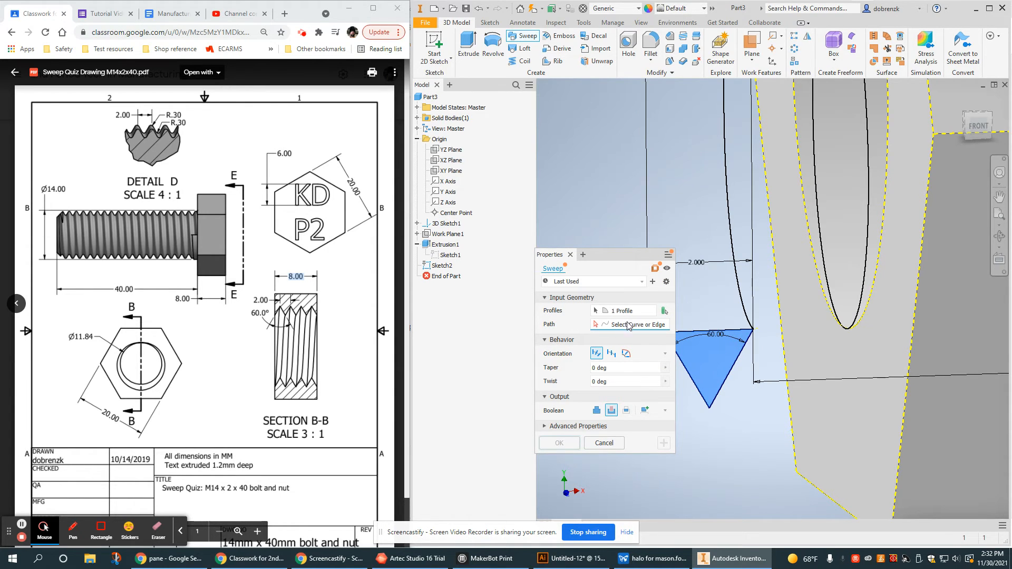
{"action": "left_click", "coordinate": [738, 272]}
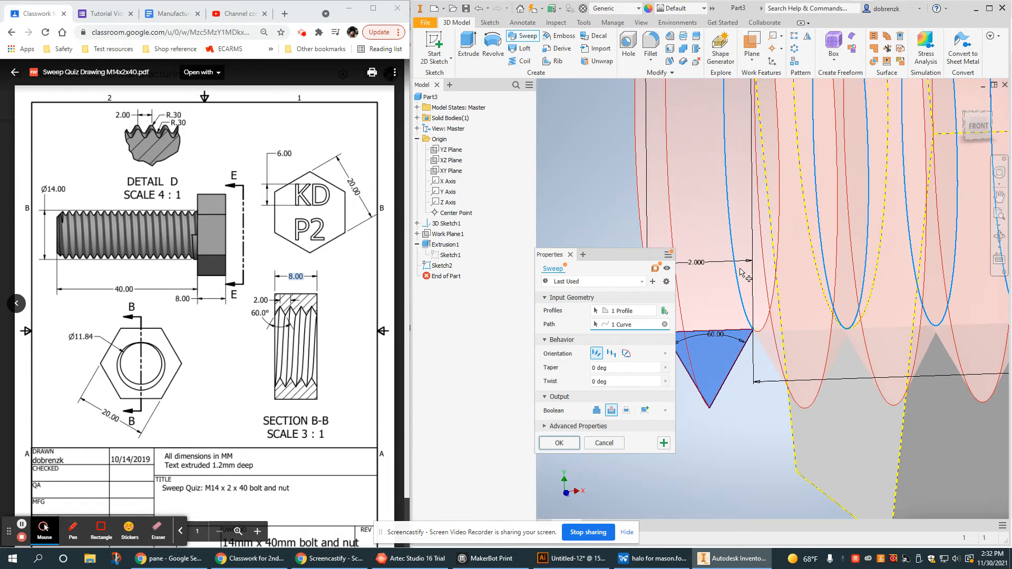
{"action": "scroll", "coordinate": [820, 403], "scroll_direction": "up", "scroll_amount": 5}
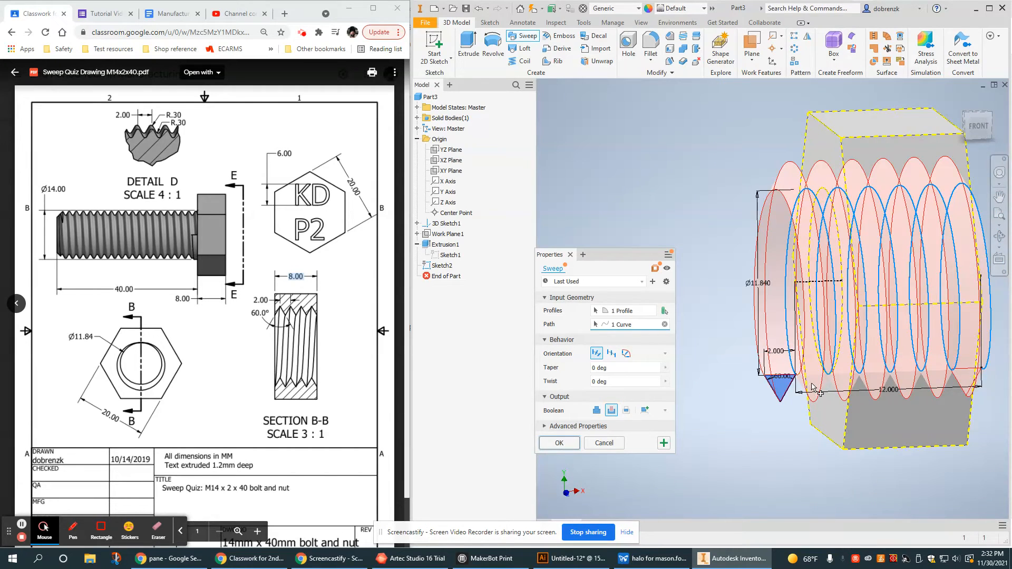
{"action": "middle_click_drag", "start_coordinate": [812, 388], "coordinate": [807, 380], "text": "shift"}
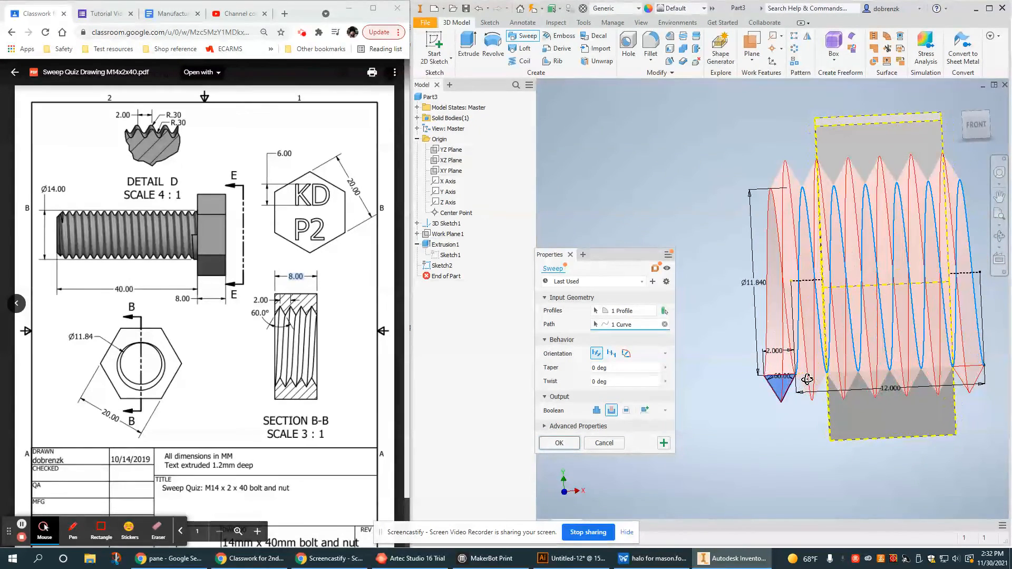
{"action": "middle_click_drag", "start_coordinate": [927, 335], "coordinate": [865, 314]}
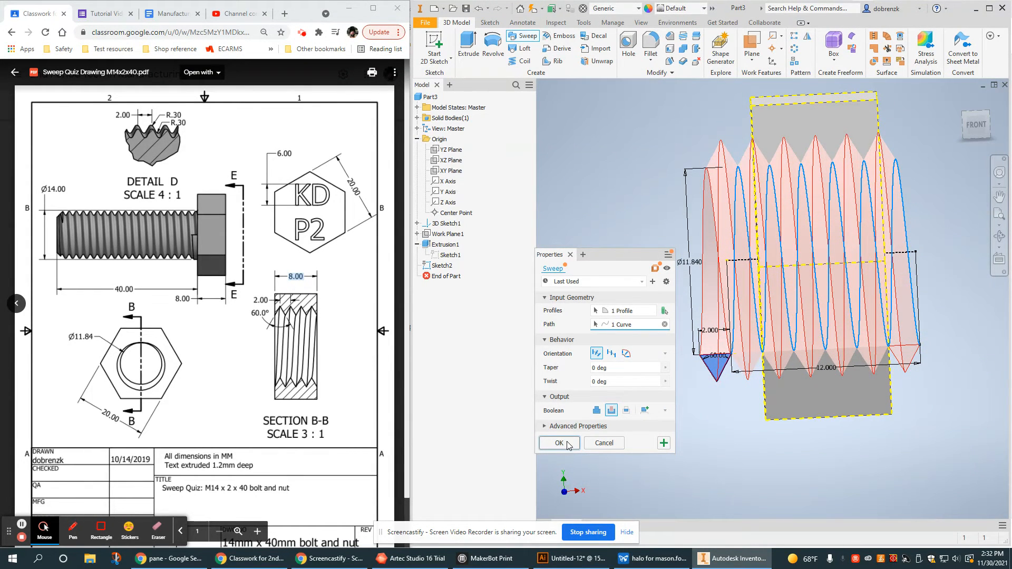
{"action": "left_click", "coordinate": [559, 443]}
Step: Examine the cut thread inside the nut's hole from several angles
{"action": "middle_click_drag", "start_coordinate": [763, 410], "coordinate": [784, 379], "text": "shift"}
{"action": "scroll", "coordinate": [750, 444], "scroll_direction": "down", "scroll_amount": 3}
{"action": "scroll", "coordinate": [746, 389], "scroll_direction": "up", "scroll_amount": 4}
{"action": "scroll", "coordinate": [790, 363], "scroll_direction": "down", "scroll_amount": 3}
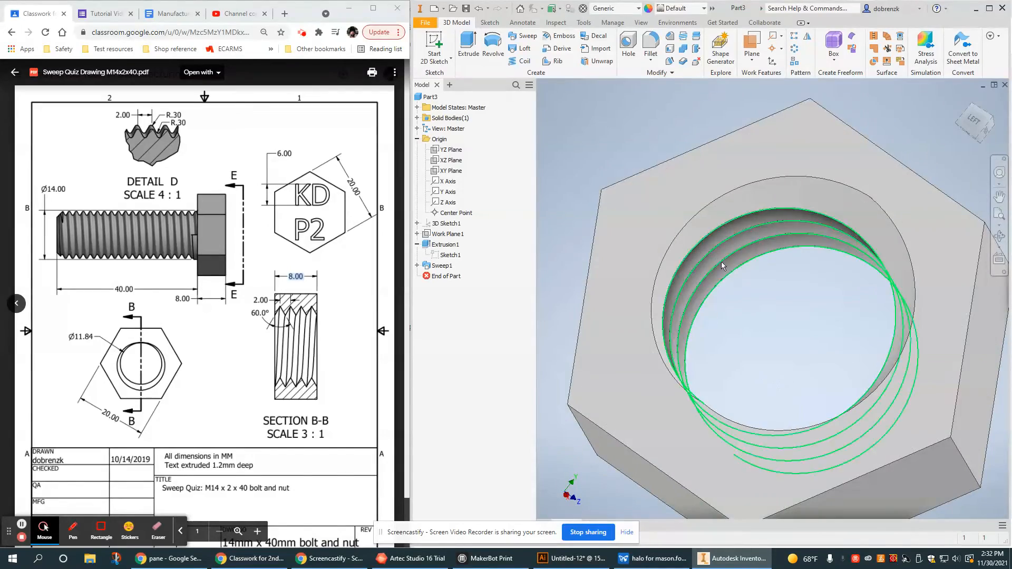
{"action": "middle_click_drag", "start_coordinate": [758, 451], "coordinate": [816, 454], "text": "shift"}
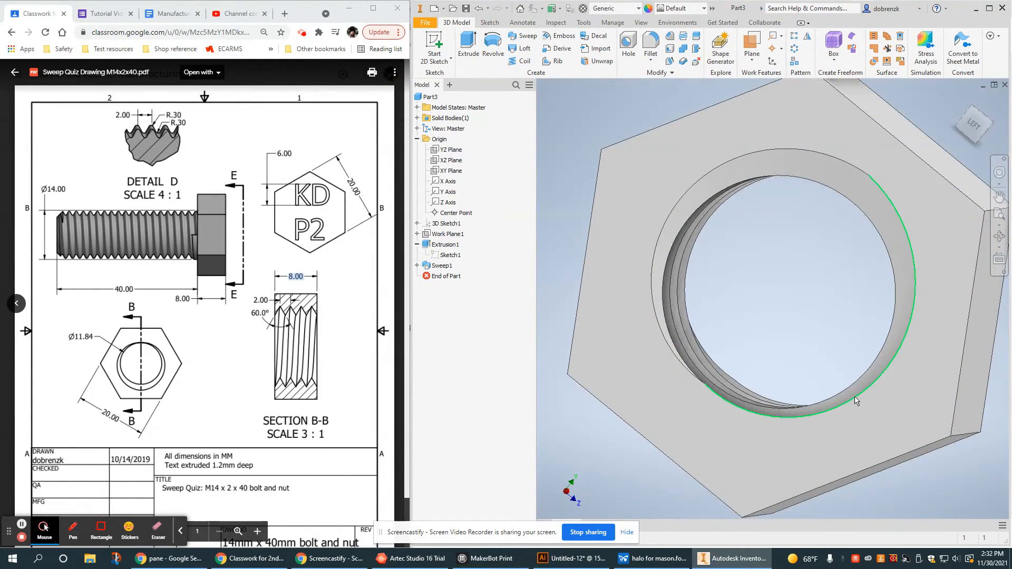
{"action": "middle_click_drag", "start_coordinate": [854, 397], "coordinate": [805, 404]}
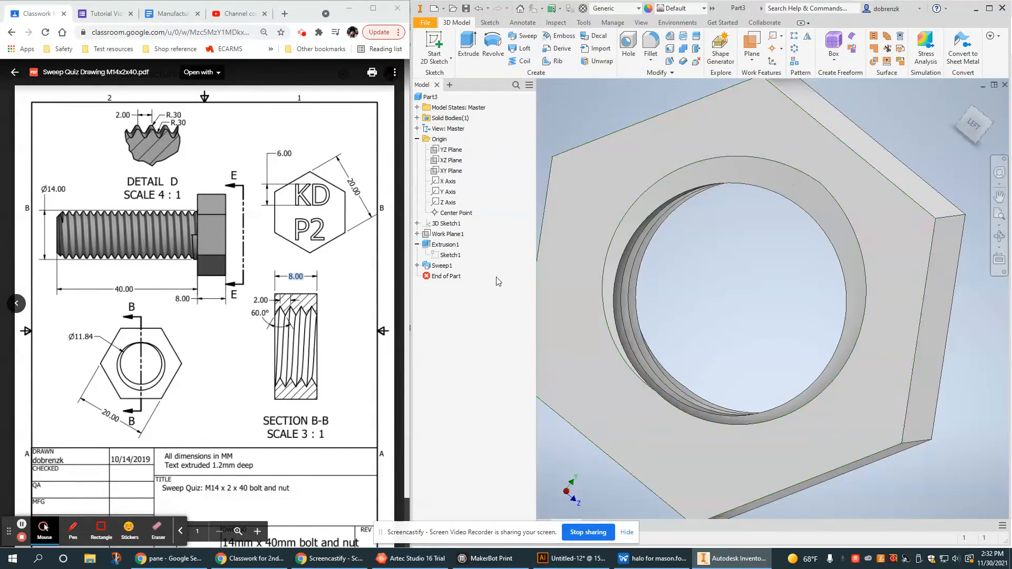
Step: Open the hexagon's base sketch to review its dimensions, close it without changes, and view the nut at an angle
{"action": "double_click", "coordinate": [450, 255]}
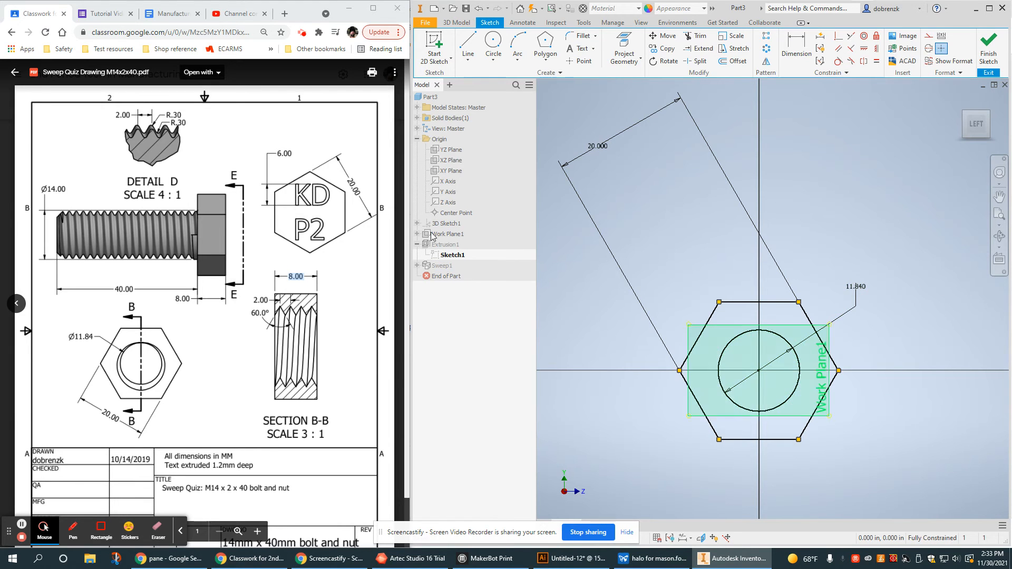
{"action": "left_click", "coordinate": [988, 50]}
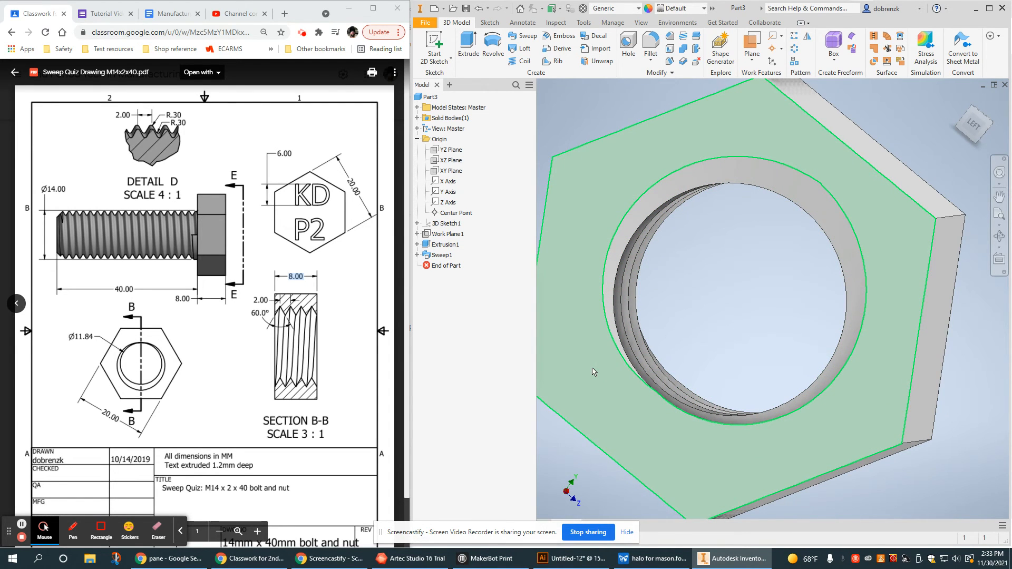
{"action": "mouse_move", "coordinate": [609, 387]}
{"action": "middle_click_drag", "start_coordinate": [706, 452], "coordinate": [771, 331], "text": "shift"}
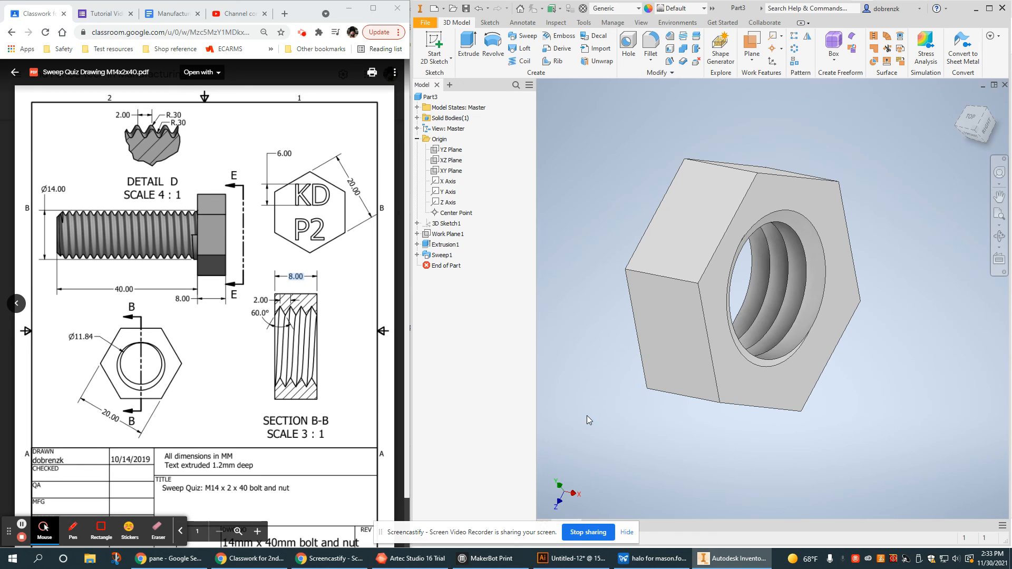
{"action": "left_click", "coordinate": [301, 33]}
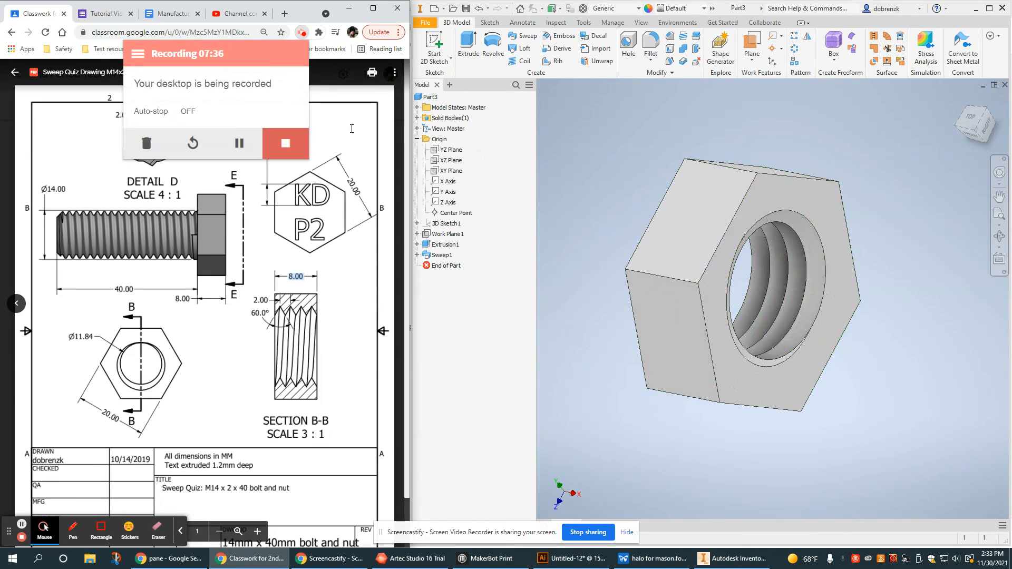